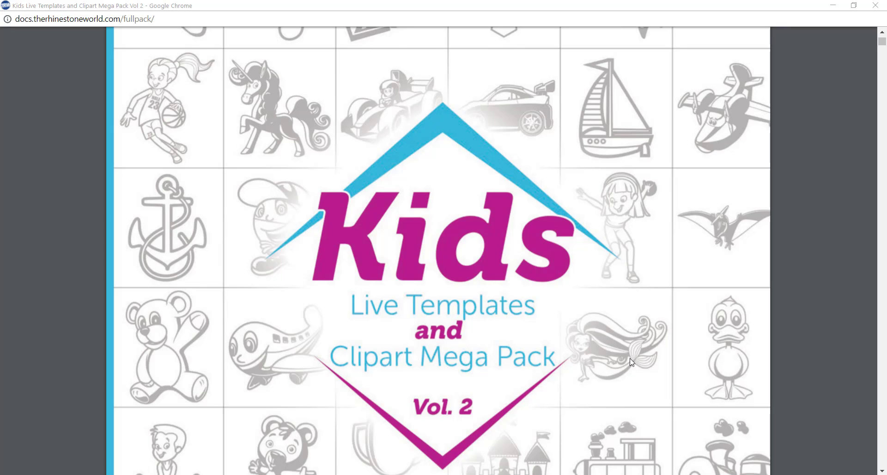
Scroll the clipart catalogue PDF past the planes, pirates, race cars and dinosaurs to entries 0062A–0064A.
mouse_move(556, 325)
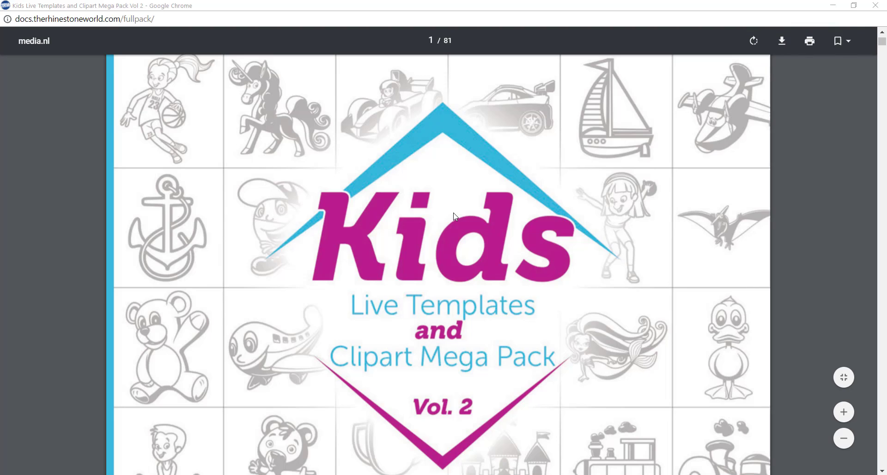
scroll(510, 241, down, 8)
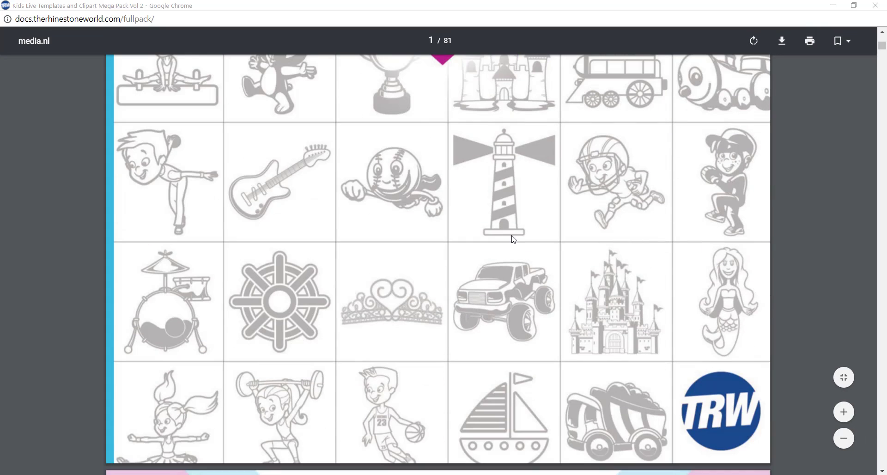
scroll(514, 239, down, 6)
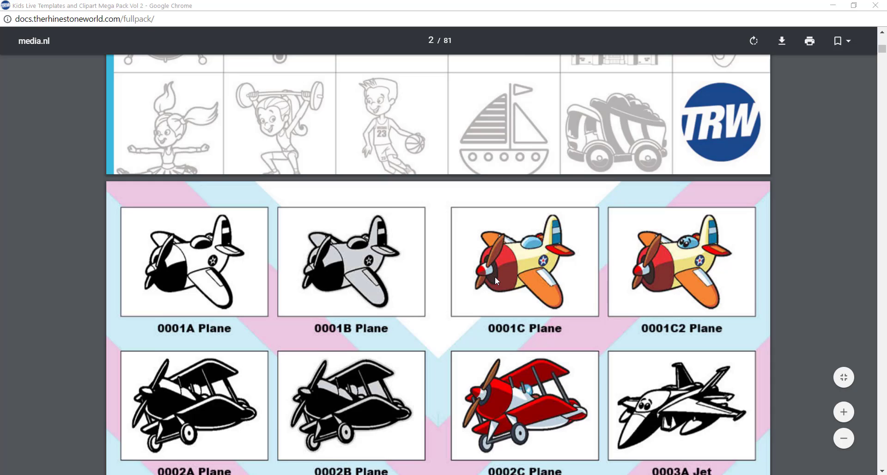
scroll(496, 277, down, 2)
scroll(475, 295, down, 2)
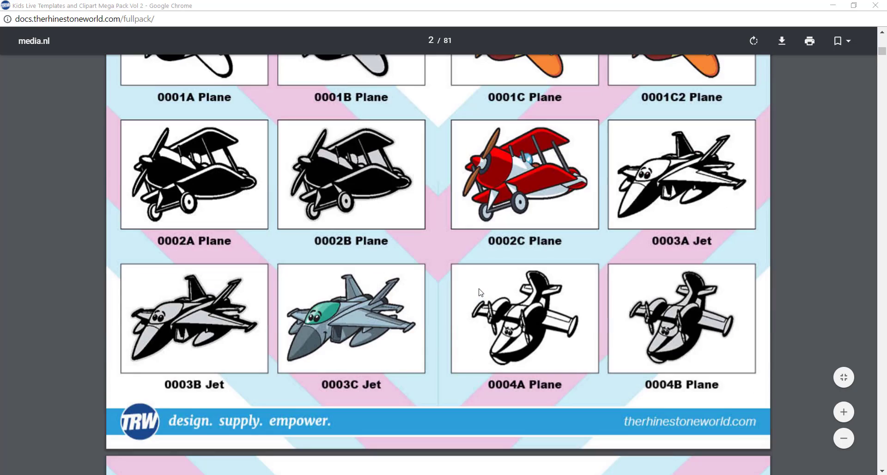
scroll(481, 293, down, 6)
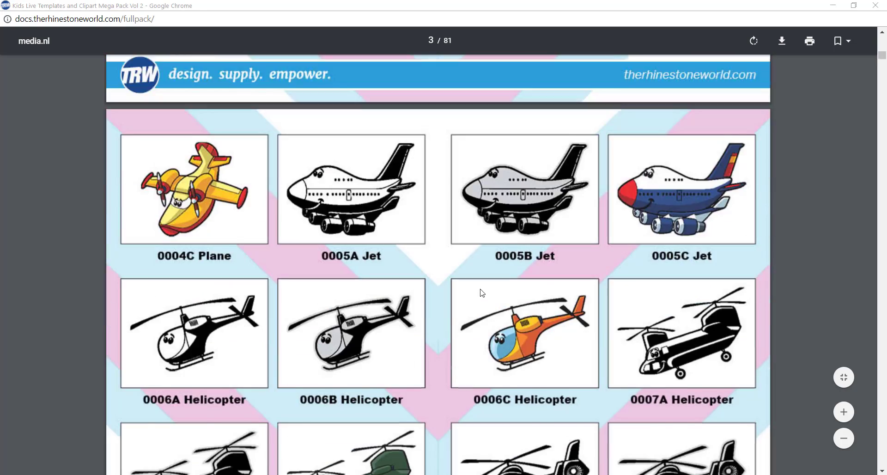
scroll(481, 293, down, 8)
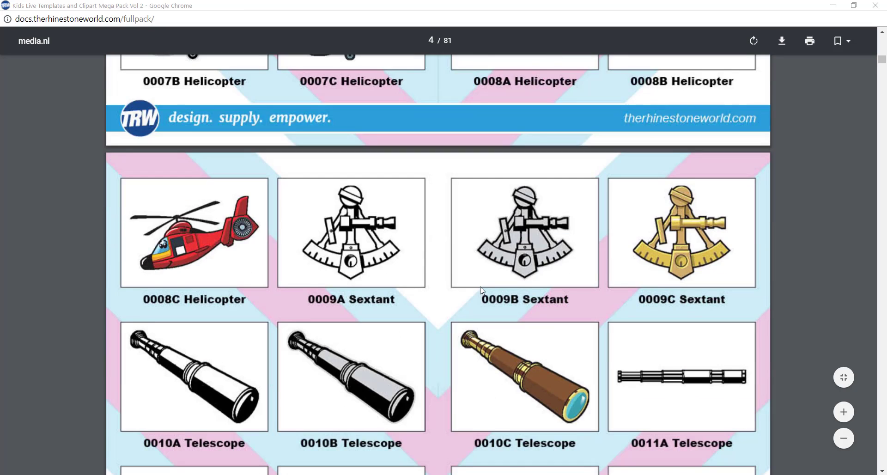
scroll(482, 290, down, 6)
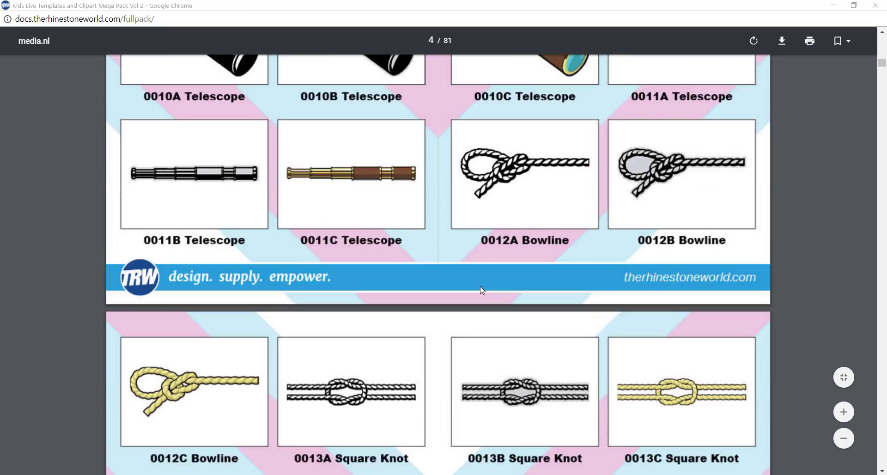
scroll(482, 289, down, 10)
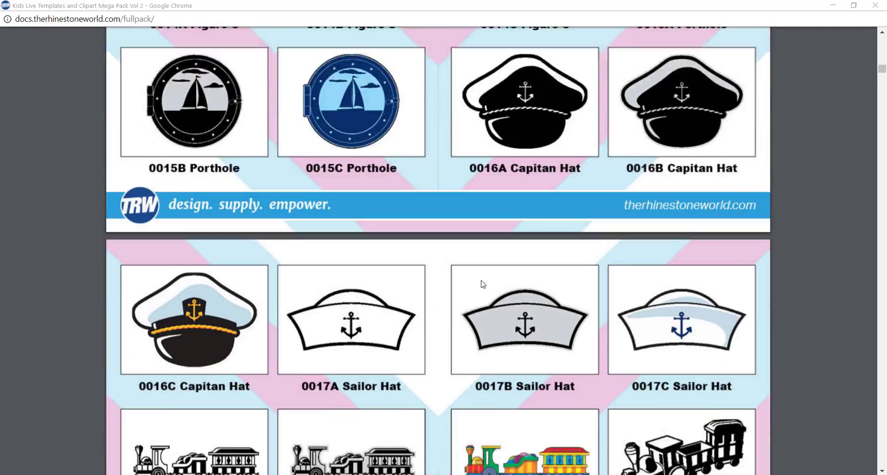
scroll(483, 284, down, 5)
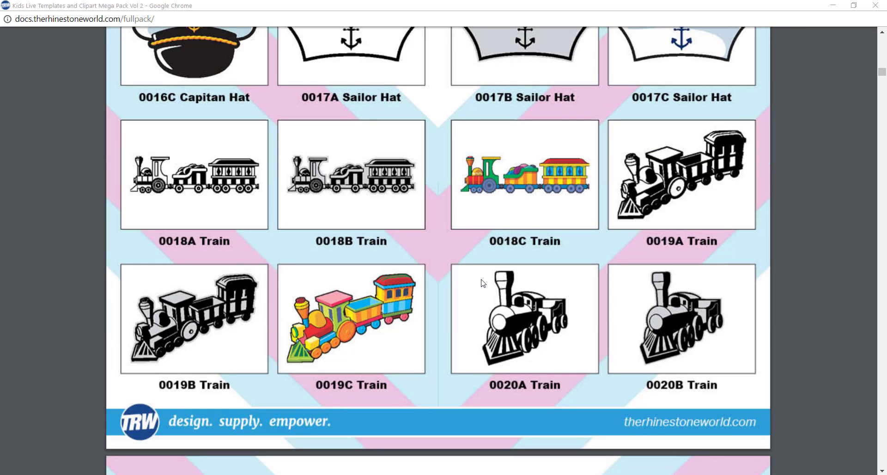
scroll(484, 283, down, 2)
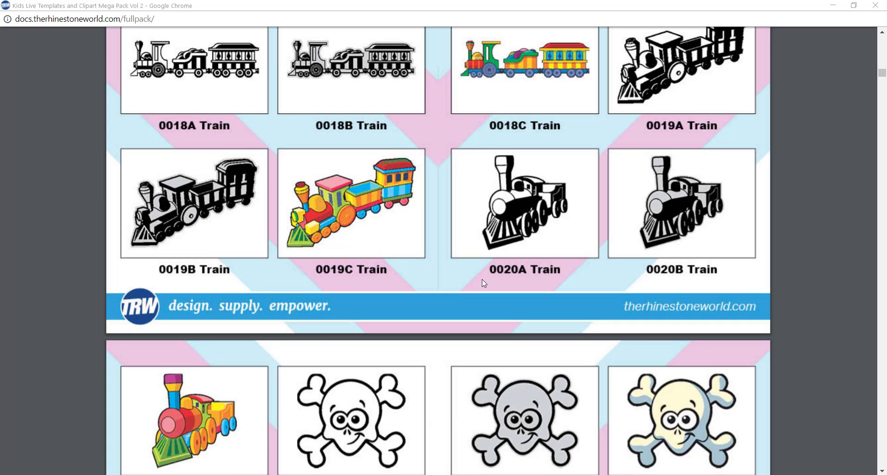
scroll(482, 280, down, 7)
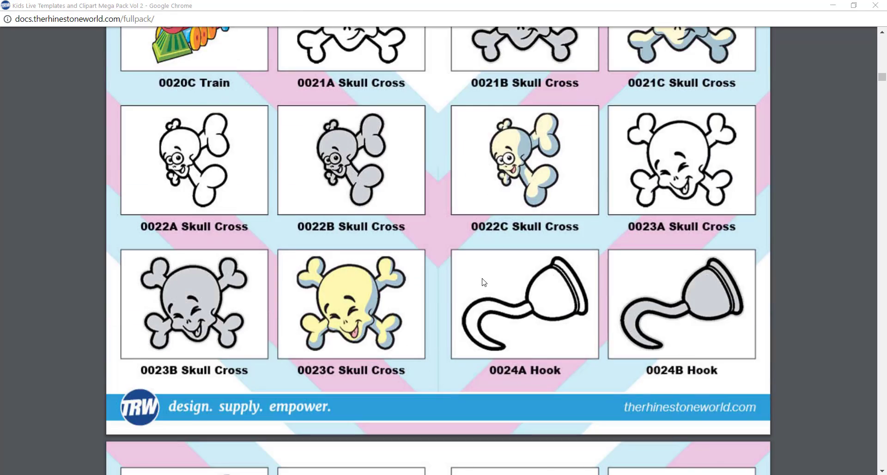
scroll(483, 282, down, 11)
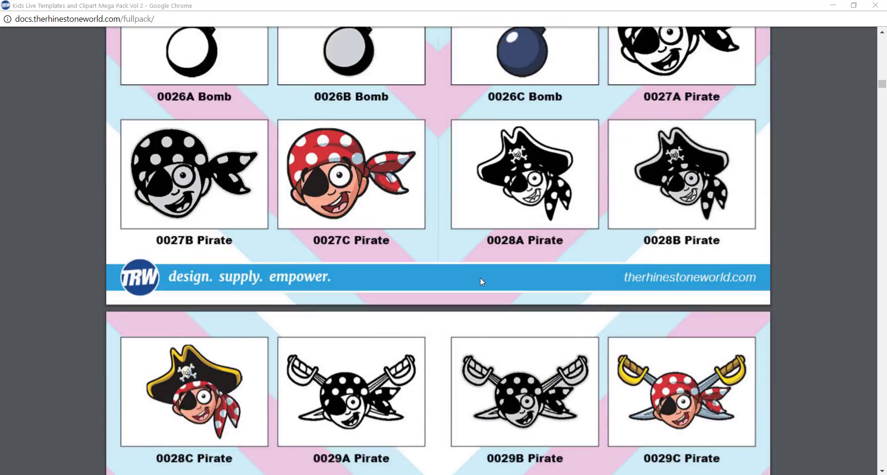
scroll(481, 282, down, 5)
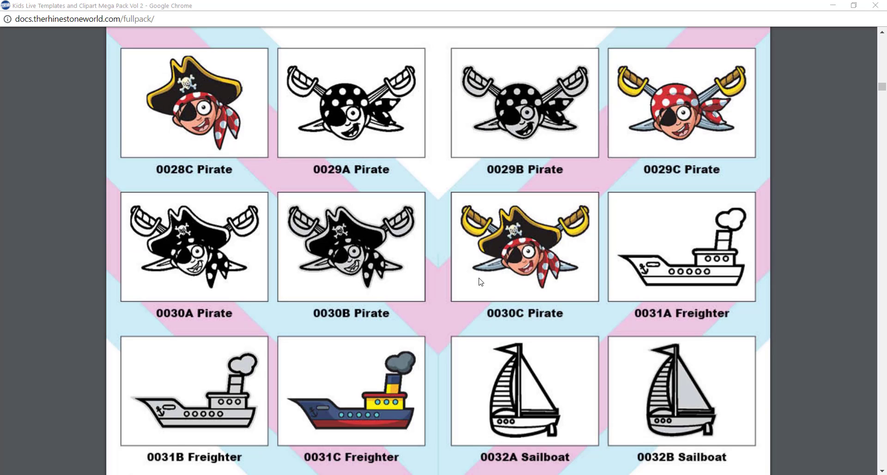
scroll(480, 281, down, 10)
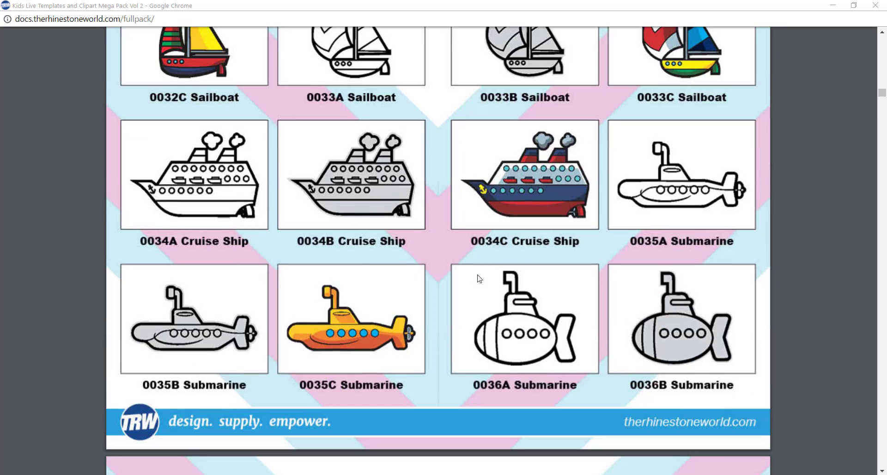
scroll(479, 278, down, 9)
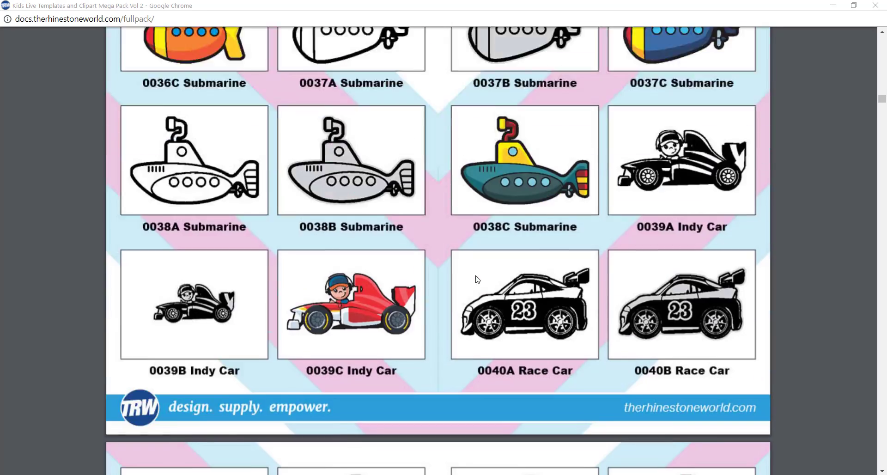
scroll(478, 280, down, 7)
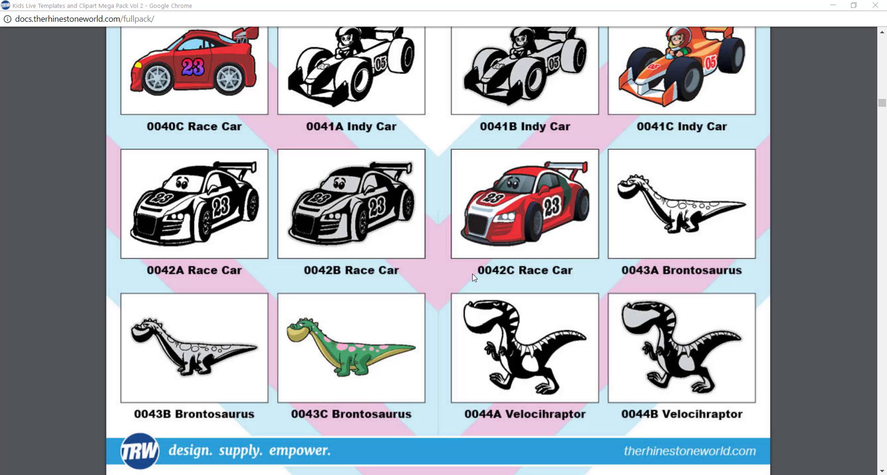
scroll(473, 275, down, 6)
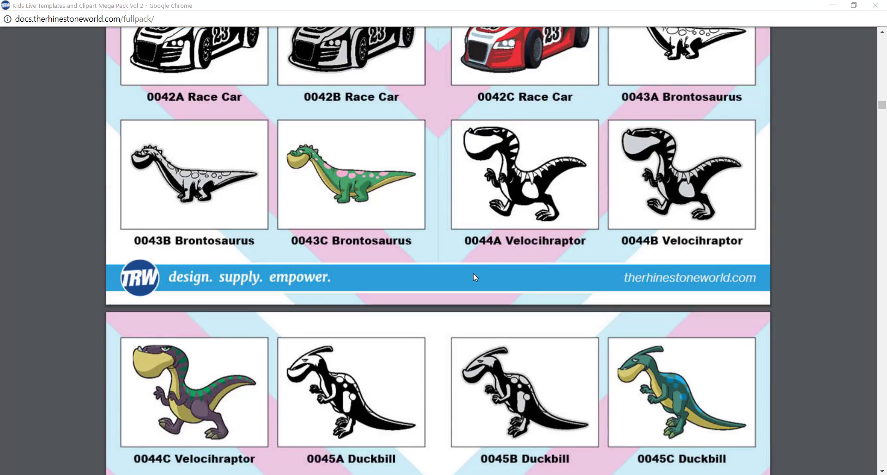
scroll(474, 273, down, 12)
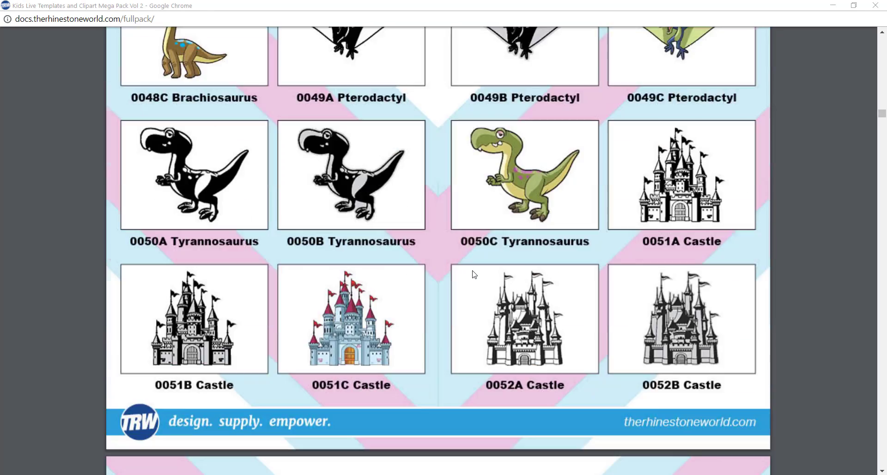
scroll(474, 274, down, 13)
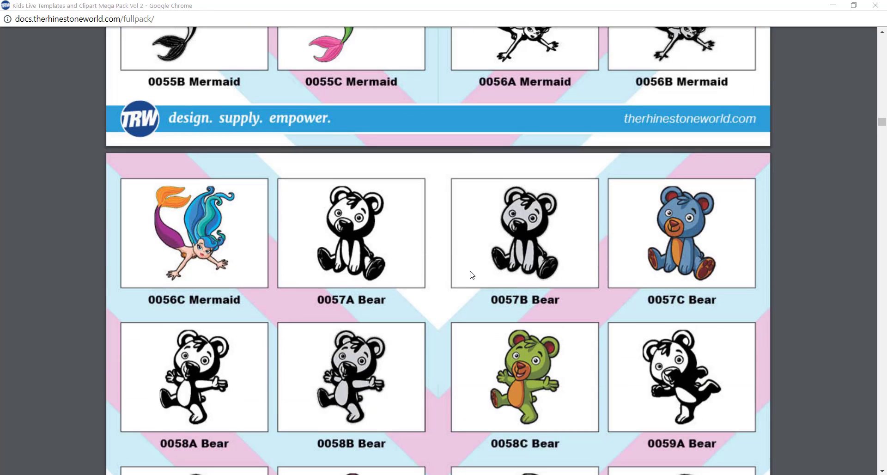
scroll(471, 275, down, 8)
Scroll the Kids pack preview PDF onward to the 1062C–1069C numbered name templates on page 79.
scroll(474, 272, down, 6)
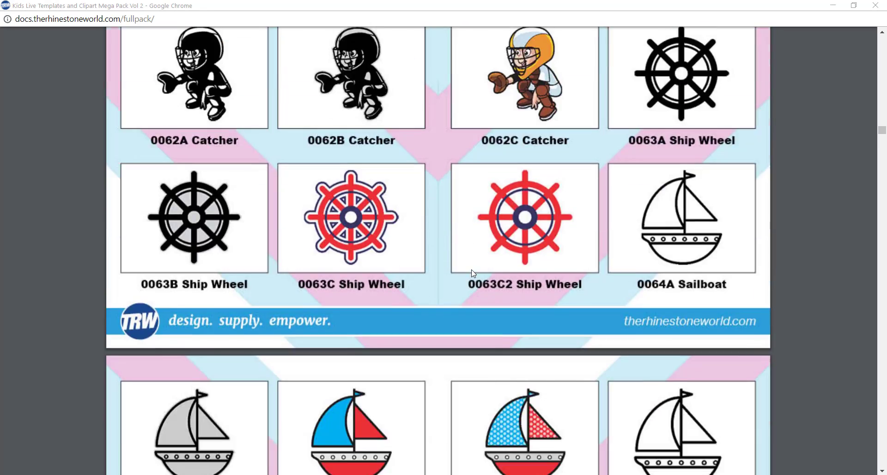
scroll(473, 273, down, 20)
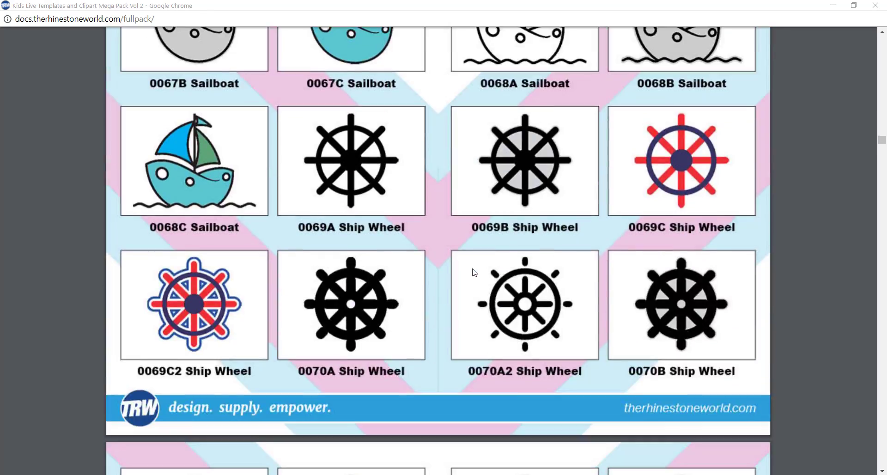
scroll(481, 267, down, 11)
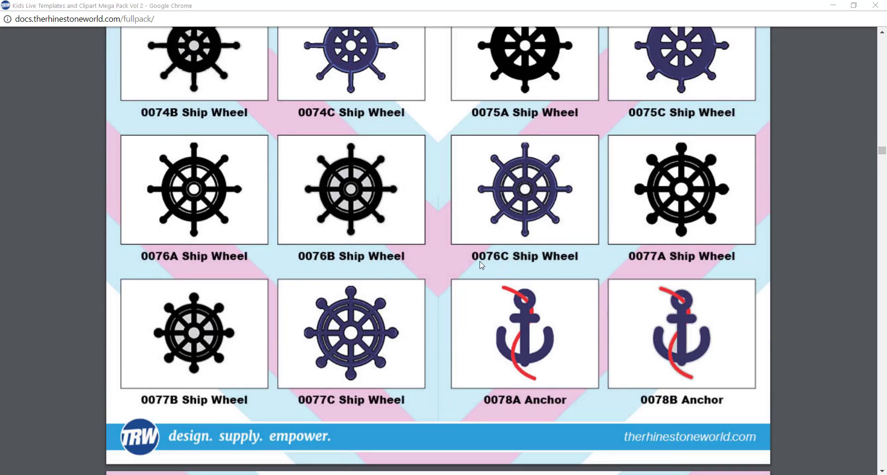
scroll(482, 265, down, 5)
scroll(481, 264, down, 9)
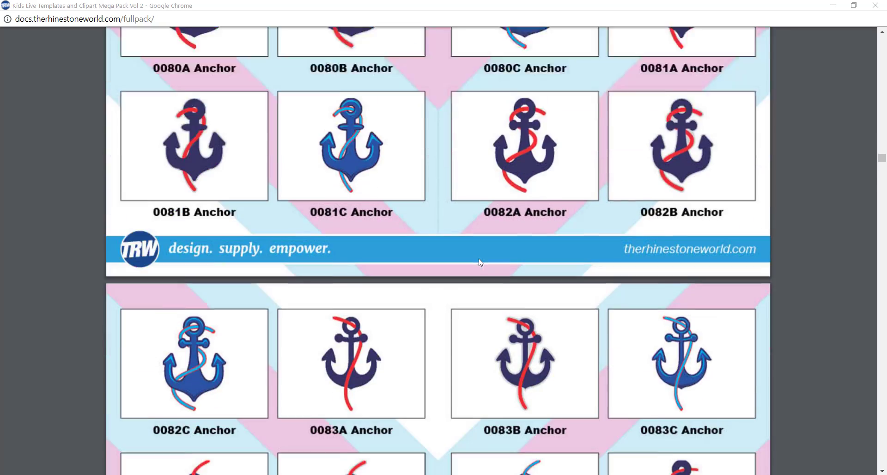
scroll(481, 262, down, 13)
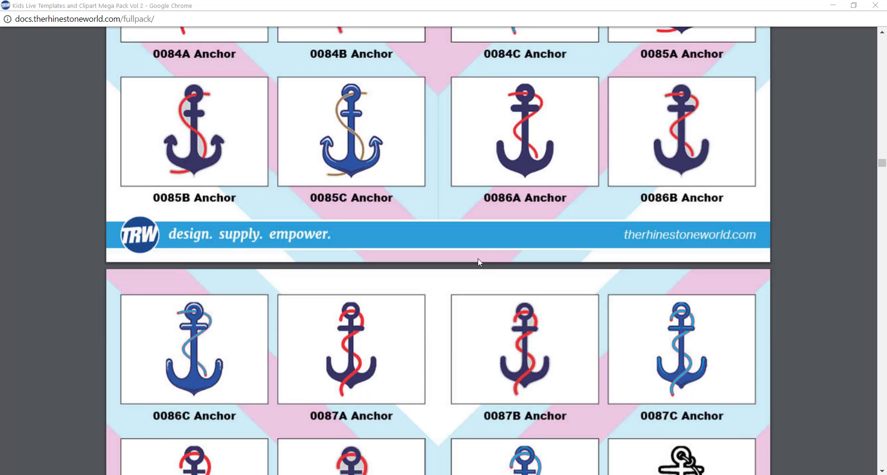
scroll(479, 262, down, 1)
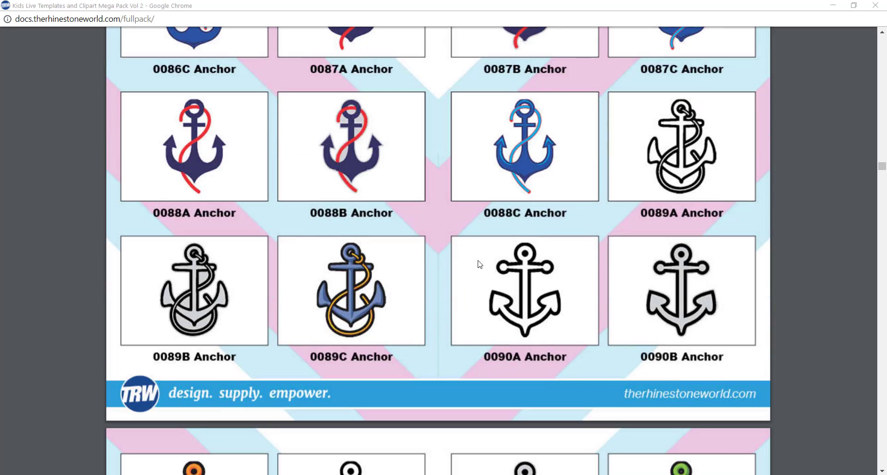
scroll(476, 264, down, 3)
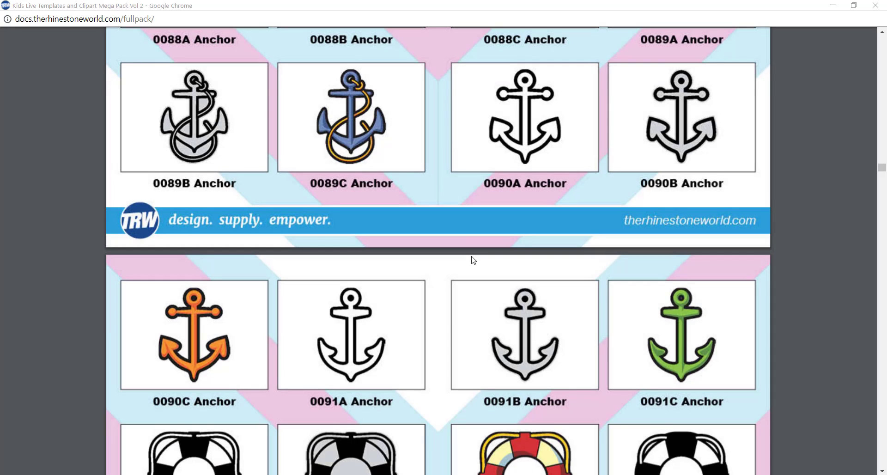
scroll(473, 260, down, 3)
scroll(473, 260, down, 12)
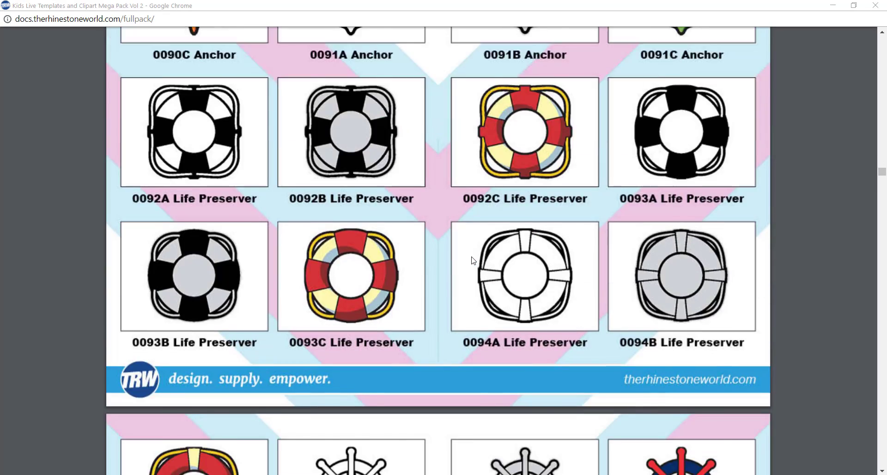
scroll(474, 260, down, 13)
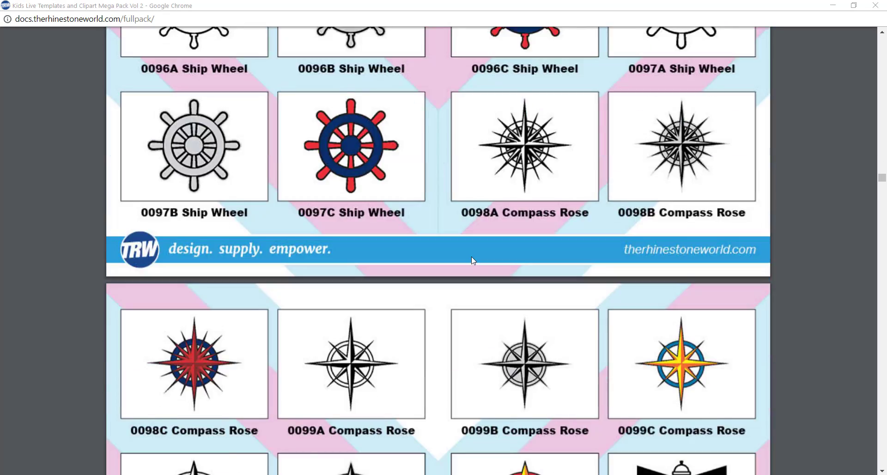
scroll(474, 260, down, 11)
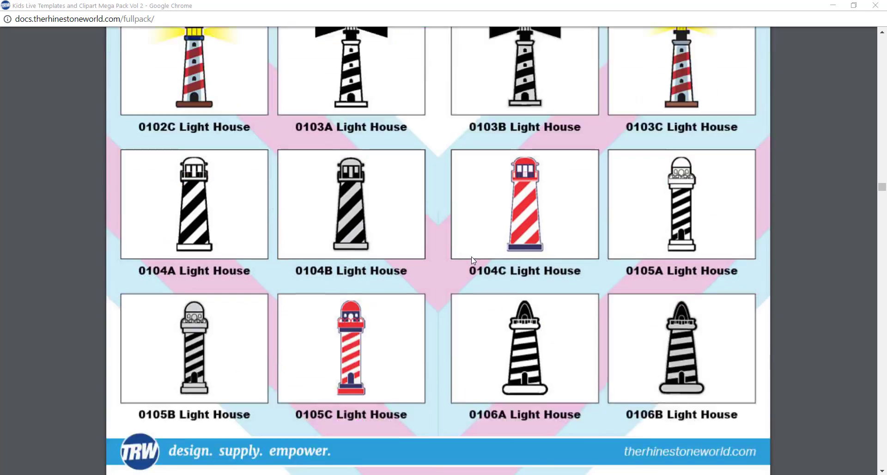
scroll(473, 260, down, 5)
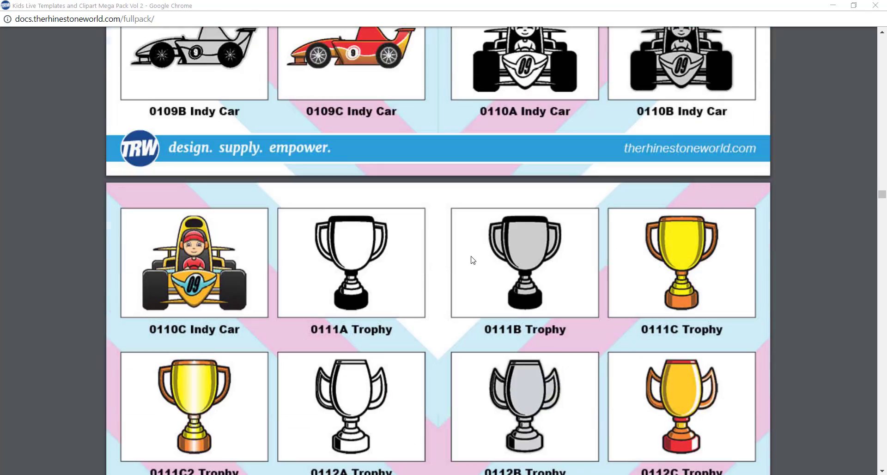
scroll(474, 260, down, 20)
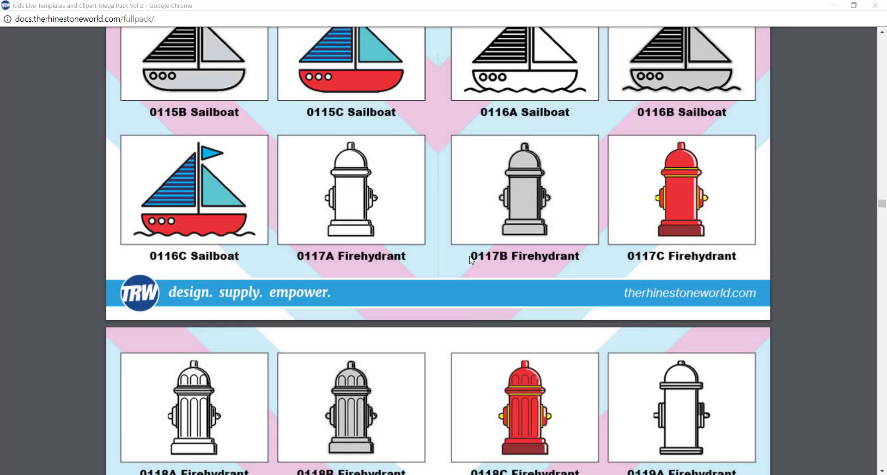
scroll(470, 256, down, 2)
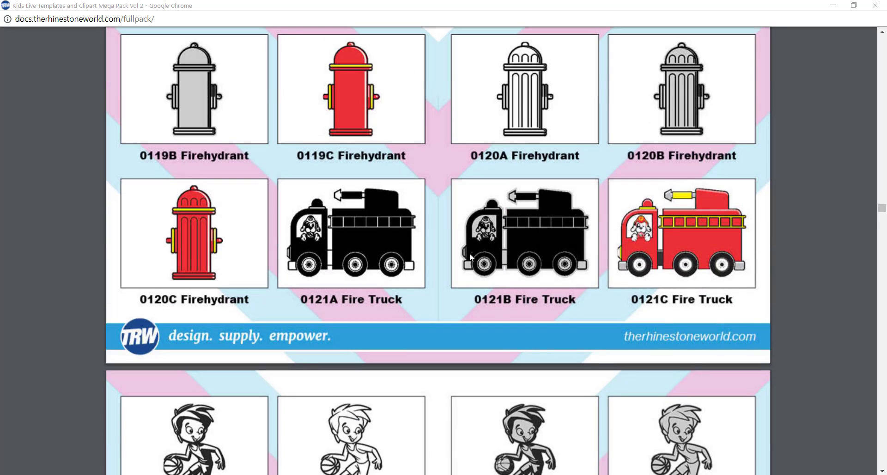
scroll(470, 256, down, 6)
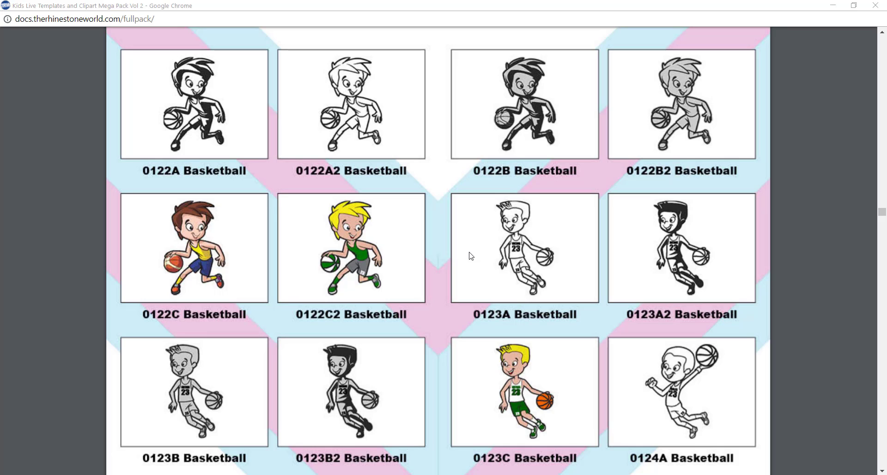
scroll(471, 255, down, 1)
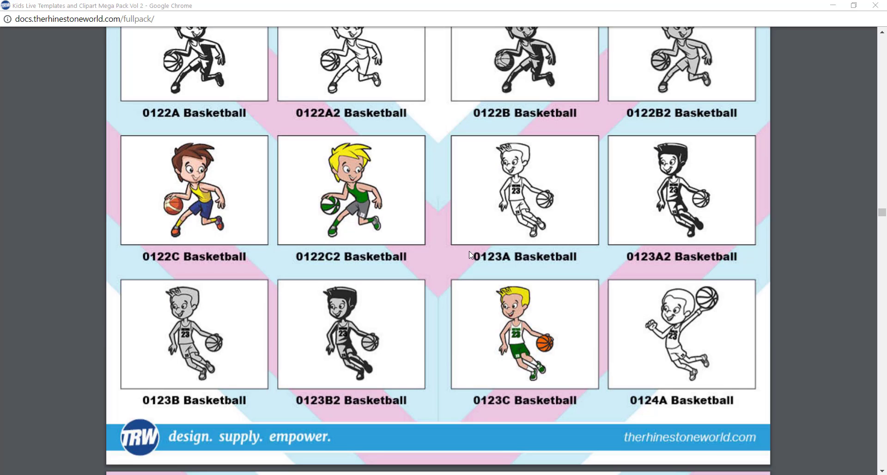
scroll(470, 255, down, 6)
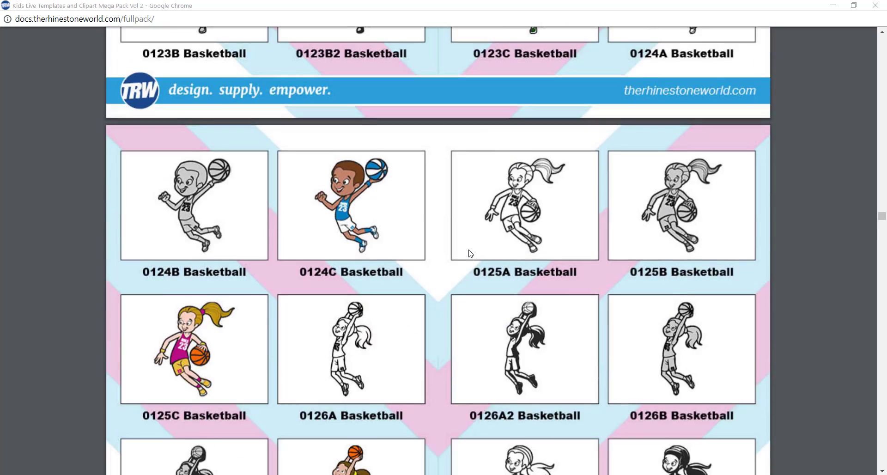
scroll(470, 253, down, 9)
scroll(470, 253, down, 15)
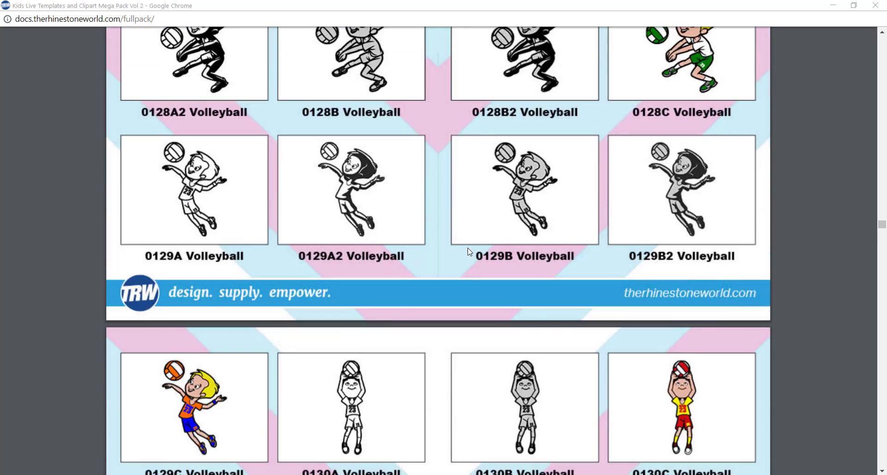
scroll(469, 250, down, 18)
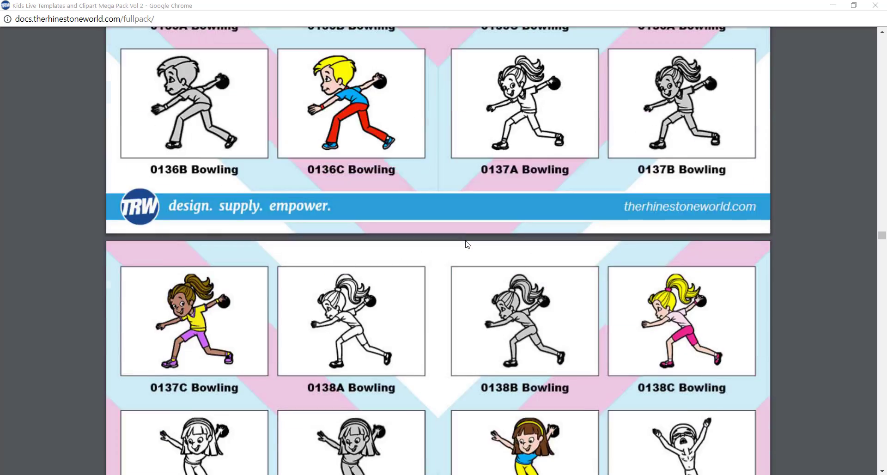
scroll(469, 245, down, 19)
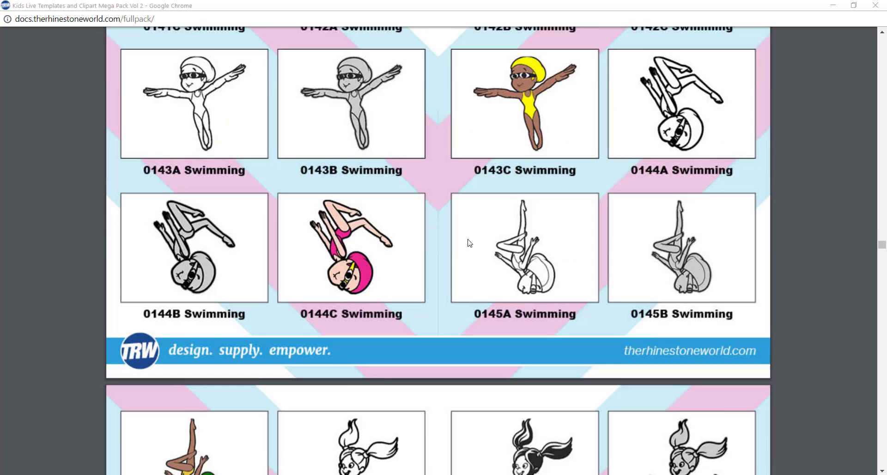
scroll(469, 242, down, 14)
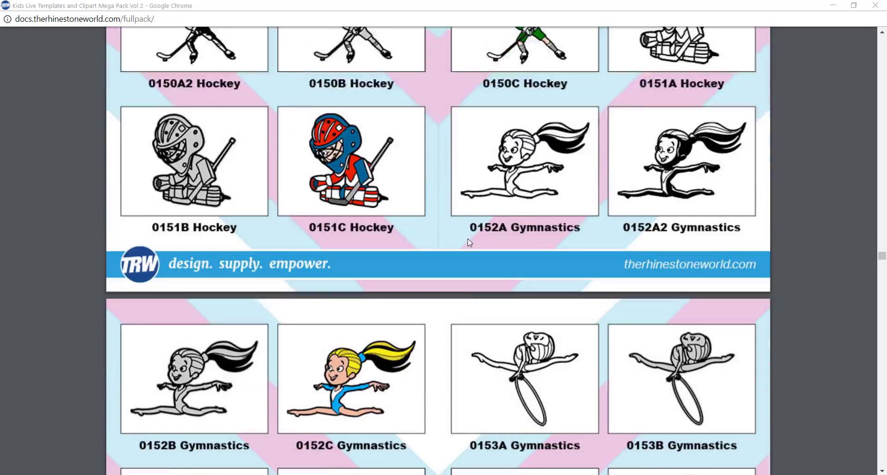
scroll(469, 242, down, 18)
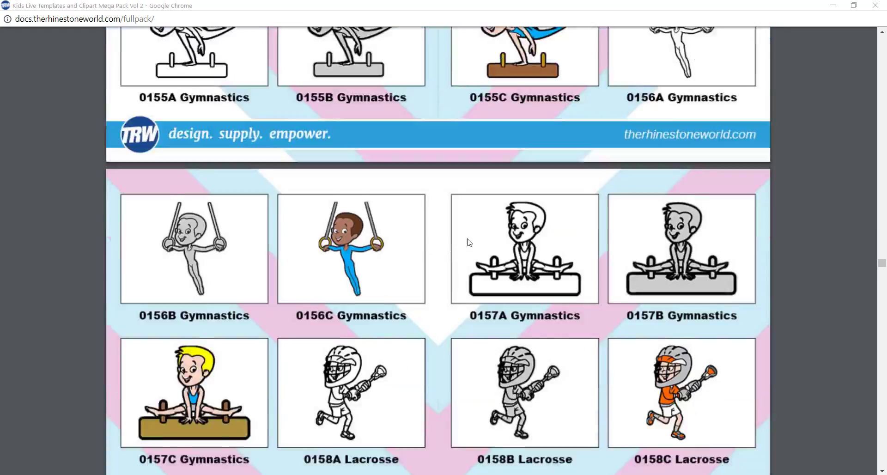
scroll(469, 243, down, 20)
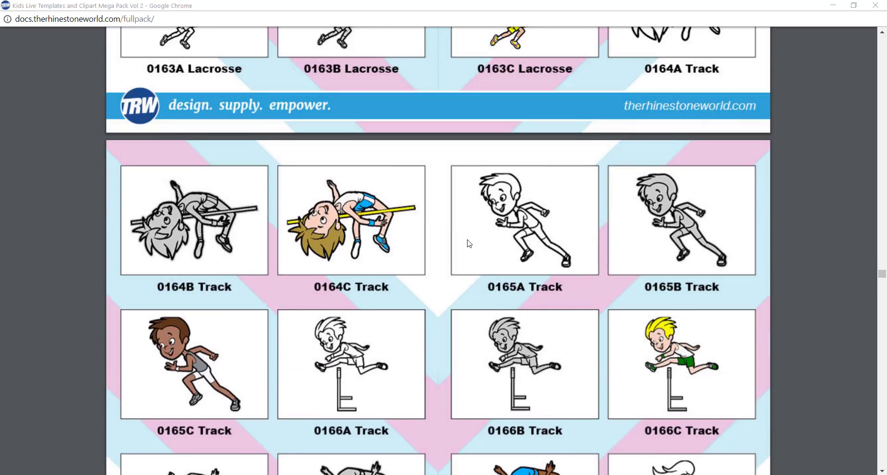
scroll(470, 243, down, 20)
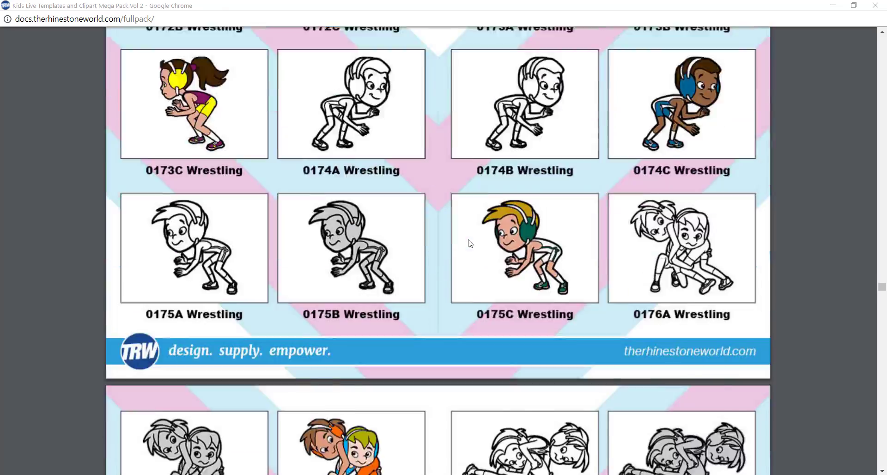
scroll(470, 243, down, 16)
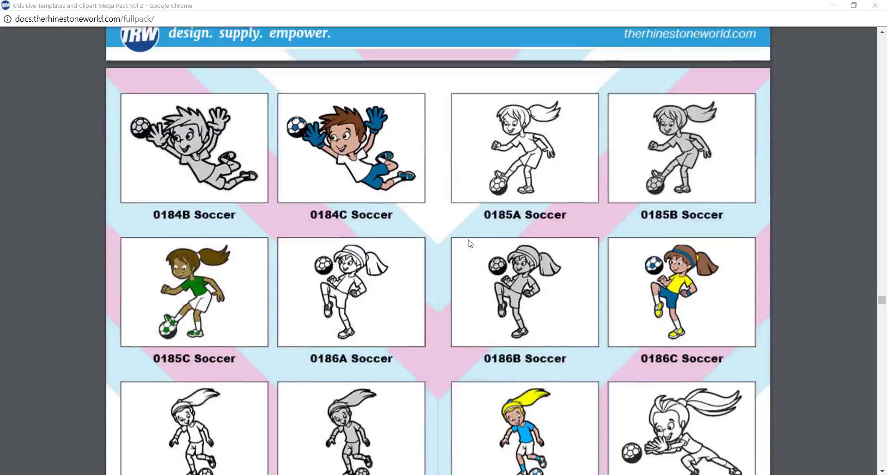
scroll(467, 237, down, 13)
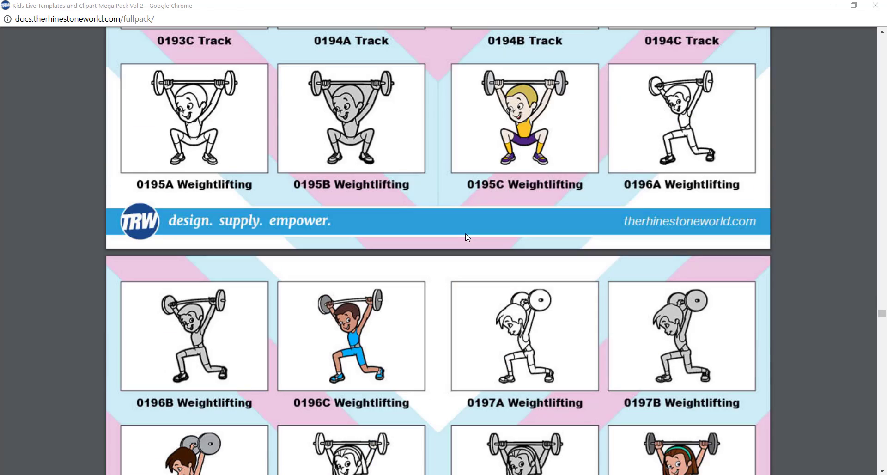
scroll(468, 239, down, 7)
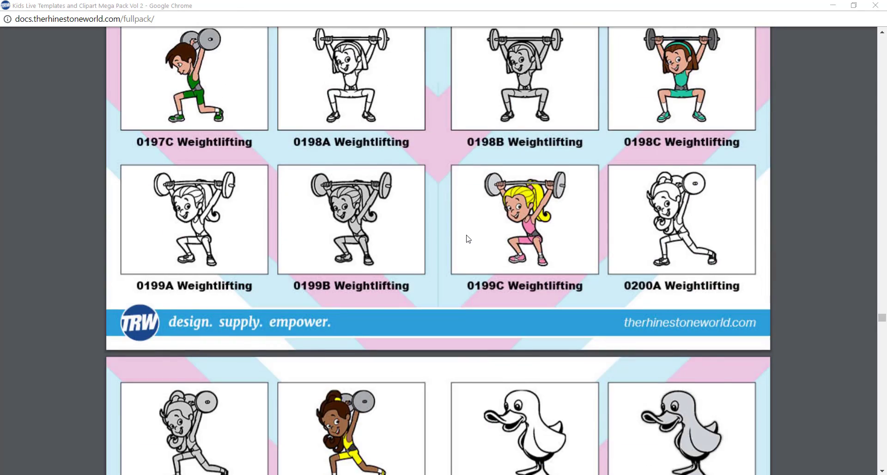
scroll(468, 238, down, 7)
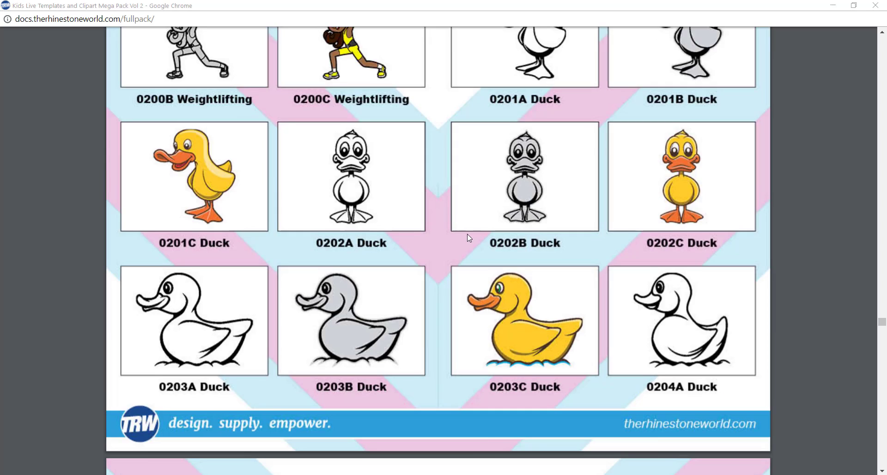
scroll(470, 238, down, 11)
scroll(470, 238, down, 18)
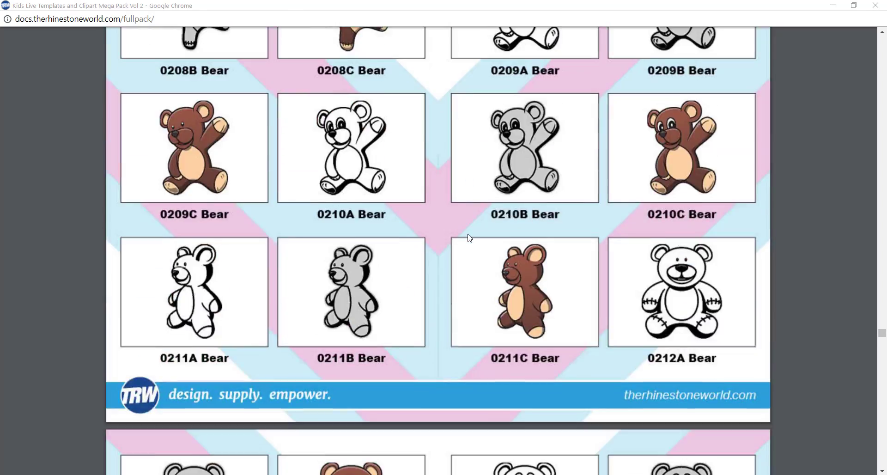
scroll(470, 237, down, 3)
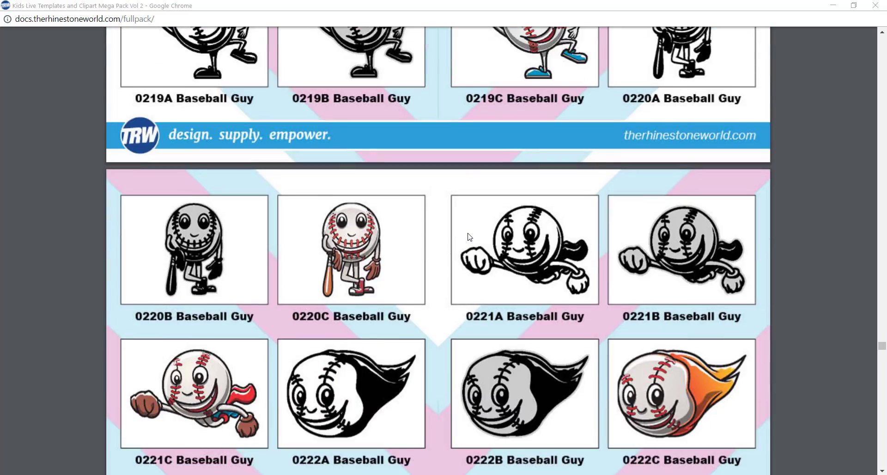
scroll(470, 237, down, 12)
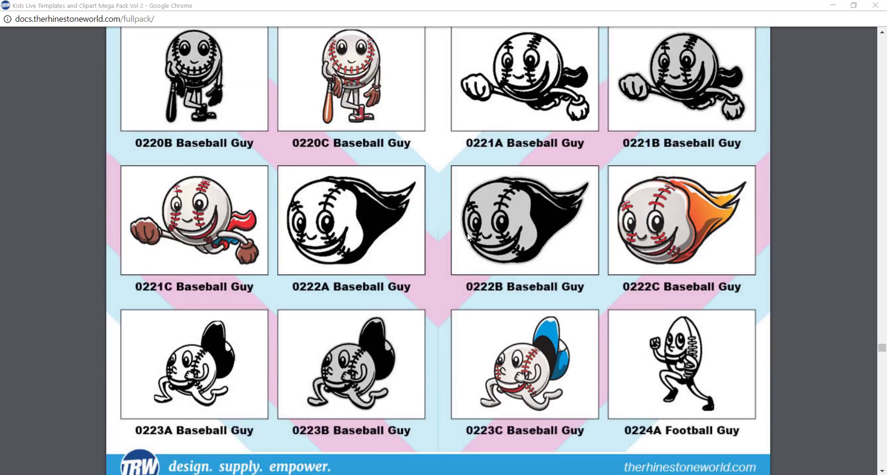
scroll(469, 237, down, 20)
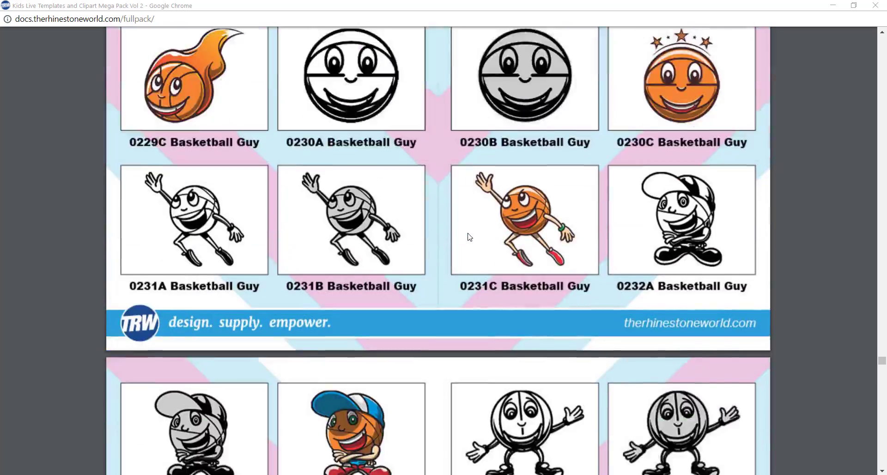
scroll(469, 237, down, 20)
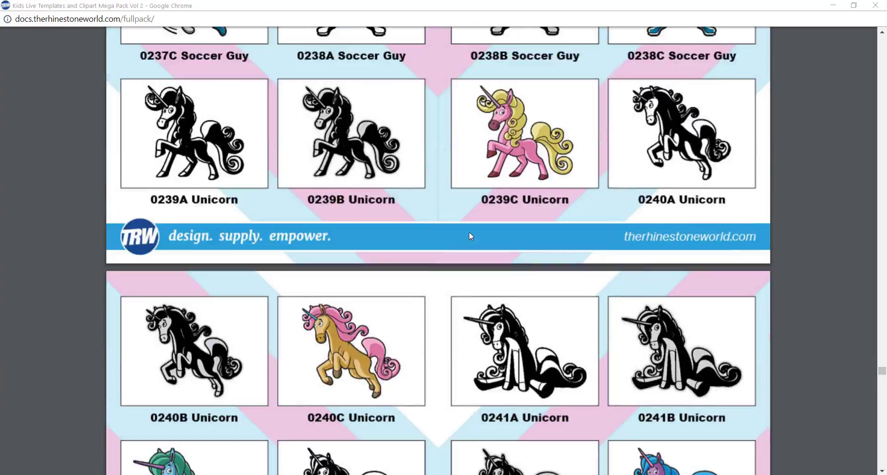
scroll(470, 236, down, 19)
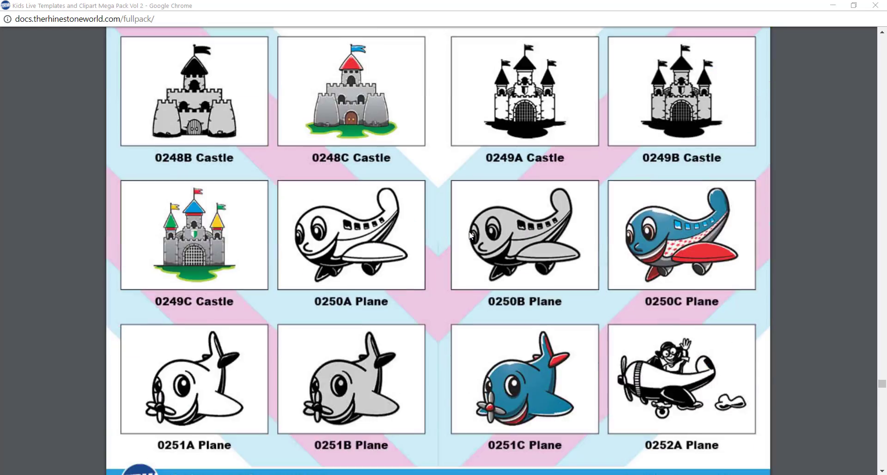
scroll(471, 234, down, 20)
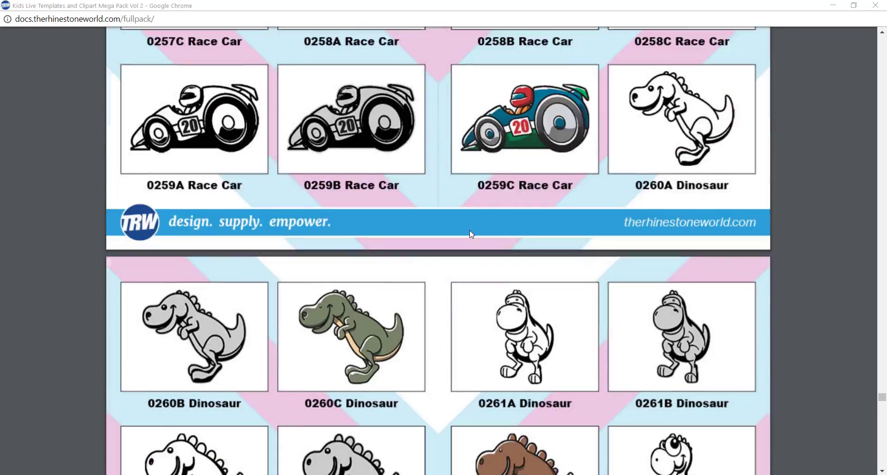
scroll(471, 235, down, 18)
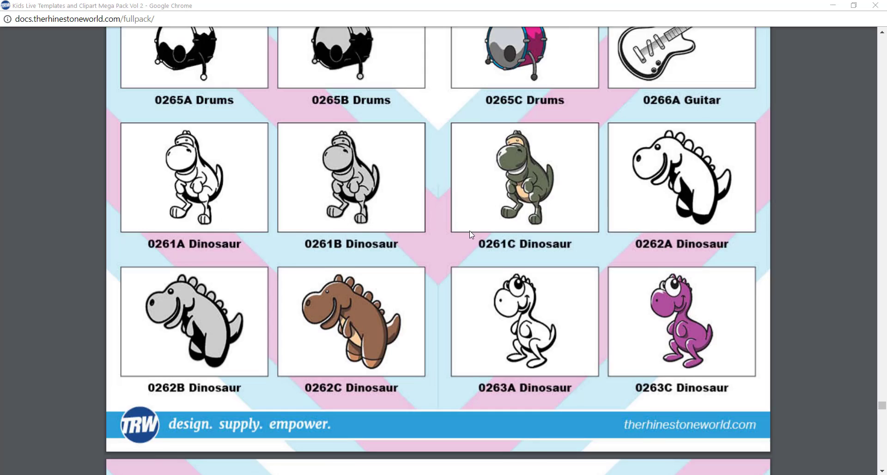
scroll(470, 236, down, 3)
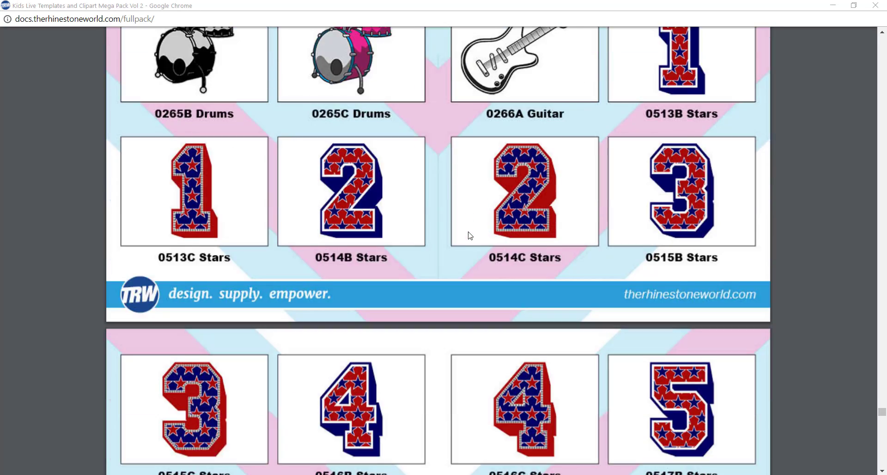
scroll(471, 236, down, 13)
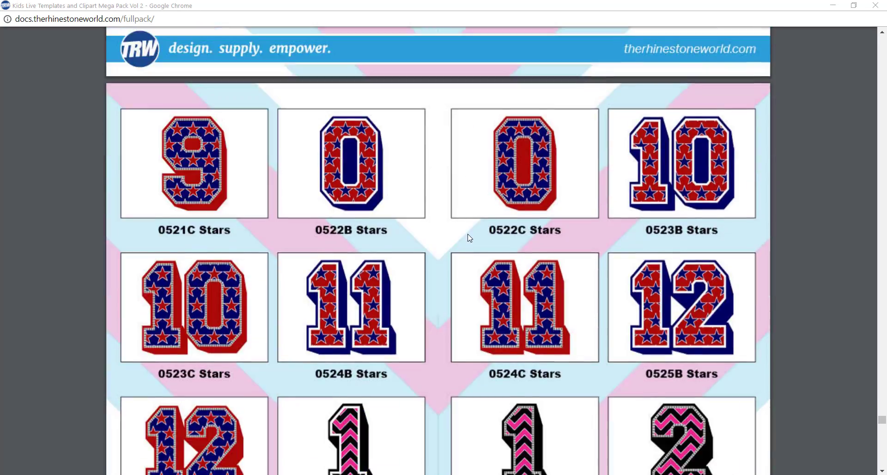
scroll(470, 237, down, 20)
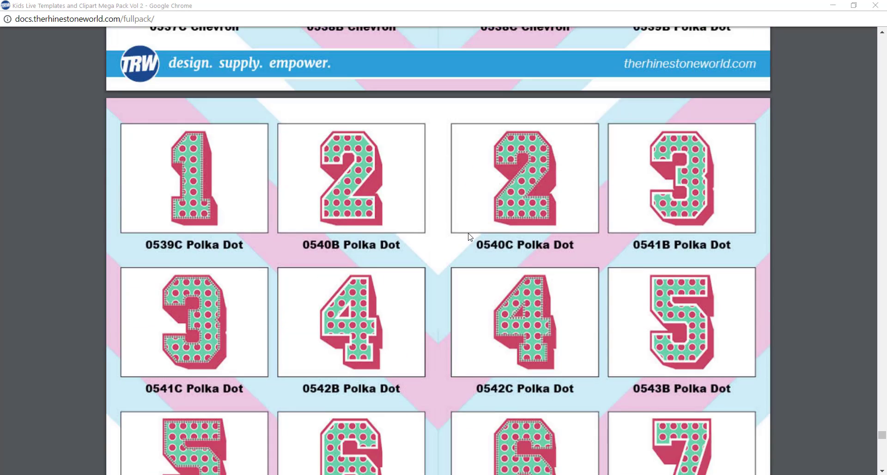
scroll(470, 237, down, 17)
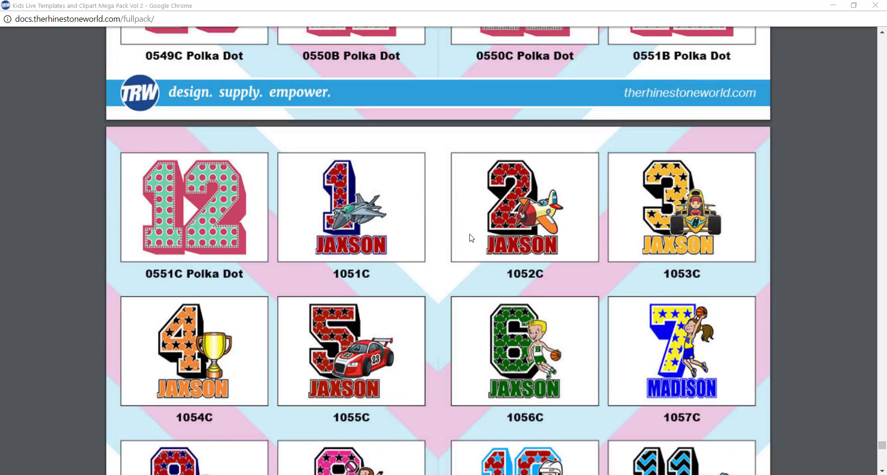
scroll(471, 238, down, 1)
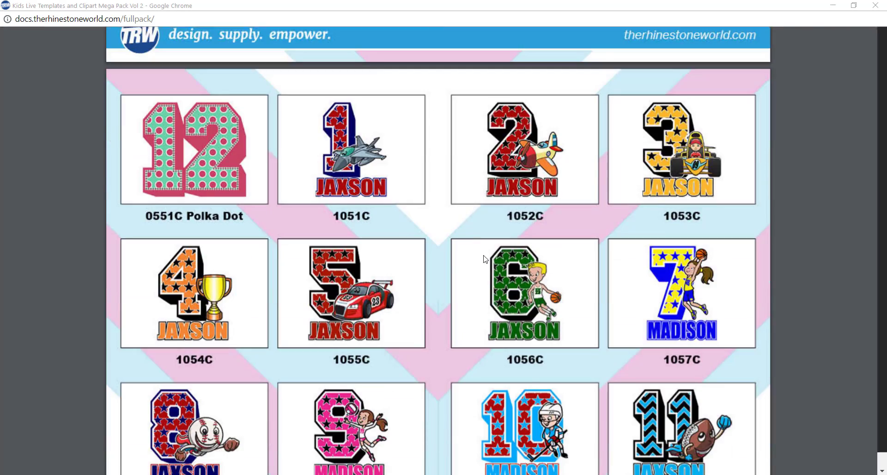
scroll(486, 267, down, 7)
Reach the PDF's last page, minimize the viewer, and return to the top of the Kids Live Templates product page.
scroll(486, 267, down, 11)
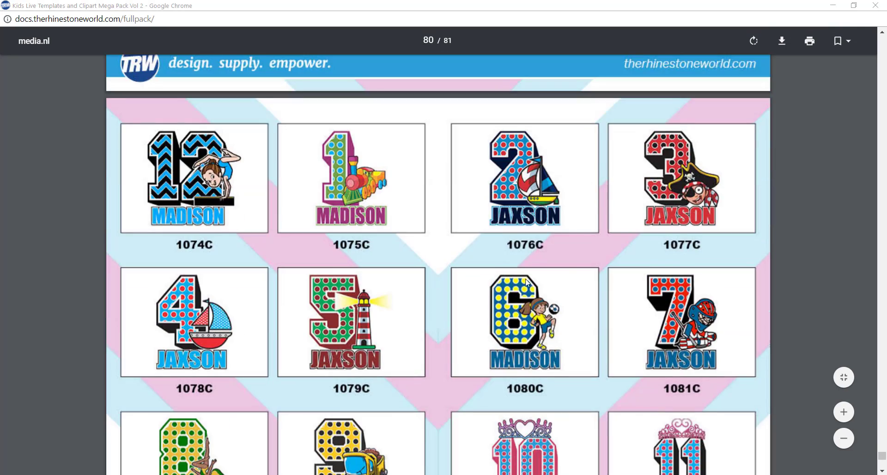
scroll(547, 243, down, 10)
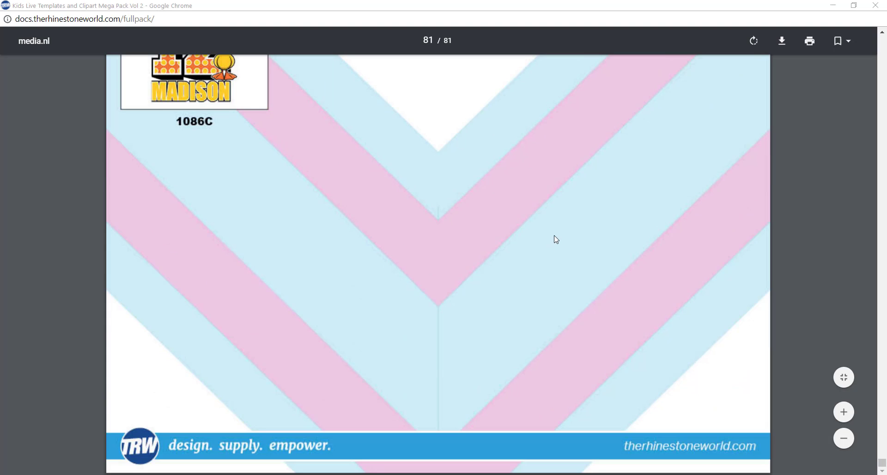
scroll(553, 242, up, 10)
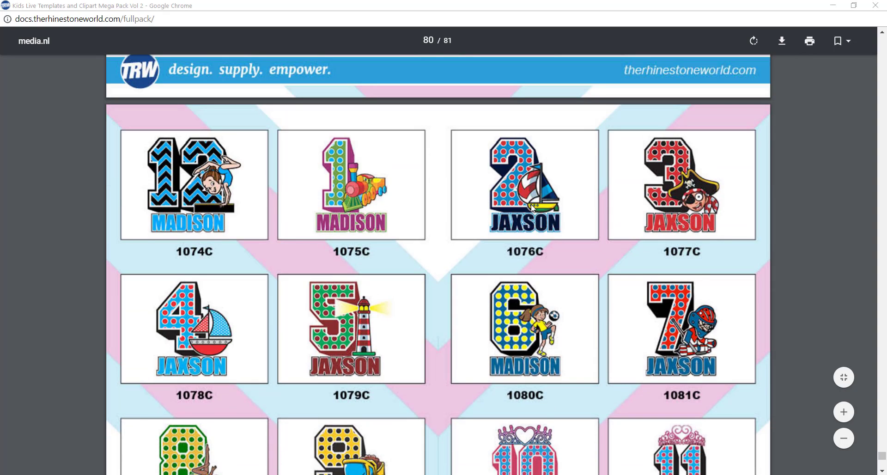
click(833, 5)
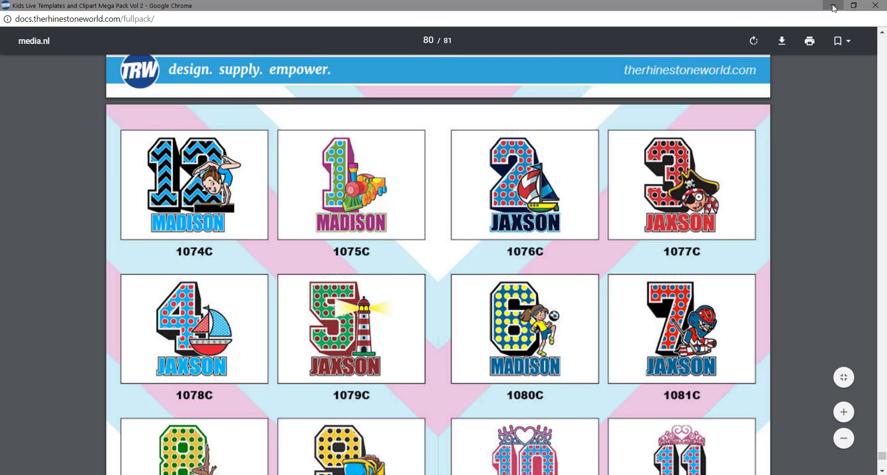
scroll(583, 392, up, 3)
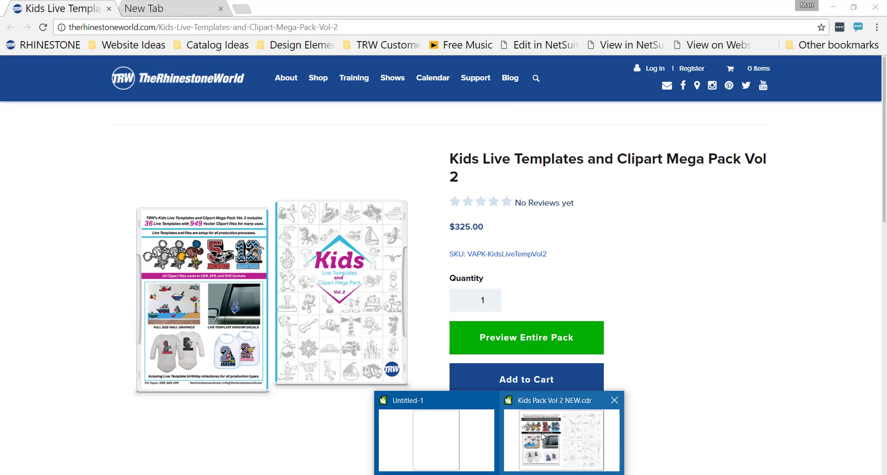
In CorelDRAW's blank Untitled-1, load the 1055C race-car live template from the Vol. 2 folder.
click(530, 425)
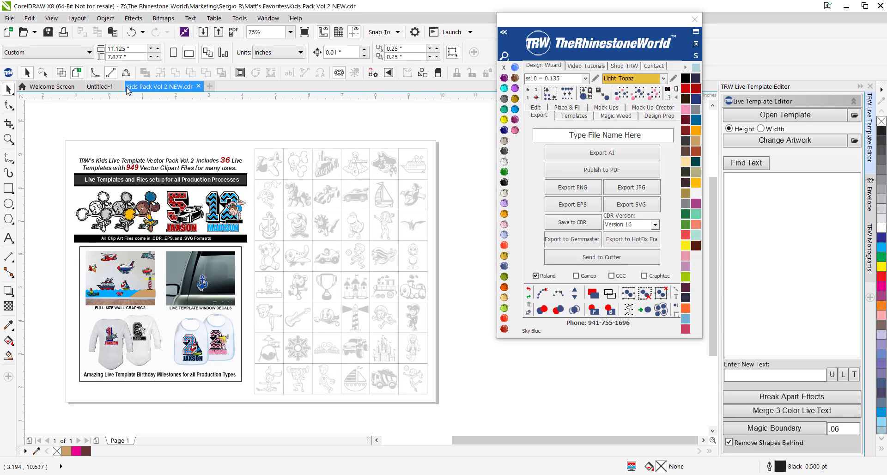
click(100, 86)
scroll(372, 236, down, 3)
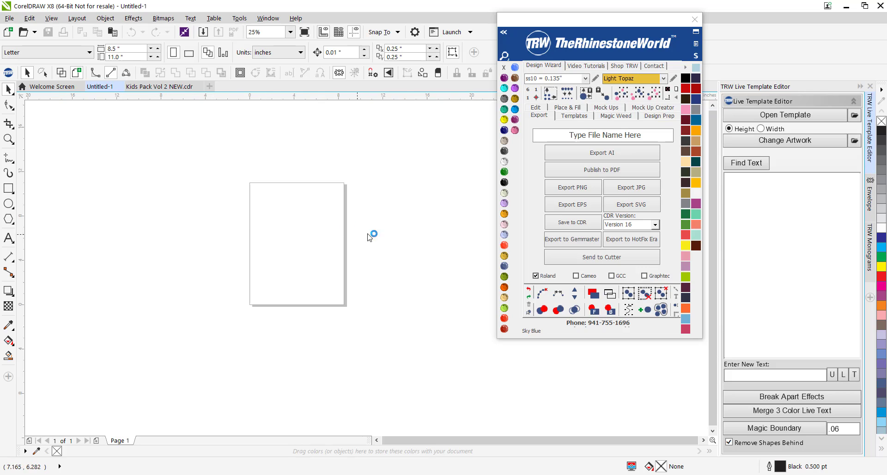
scroll(317, 224, up, 3)
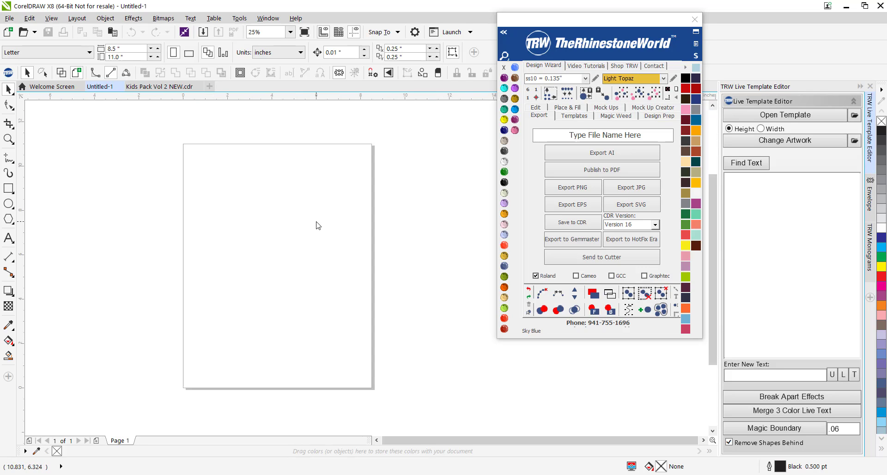
click(774, 117)
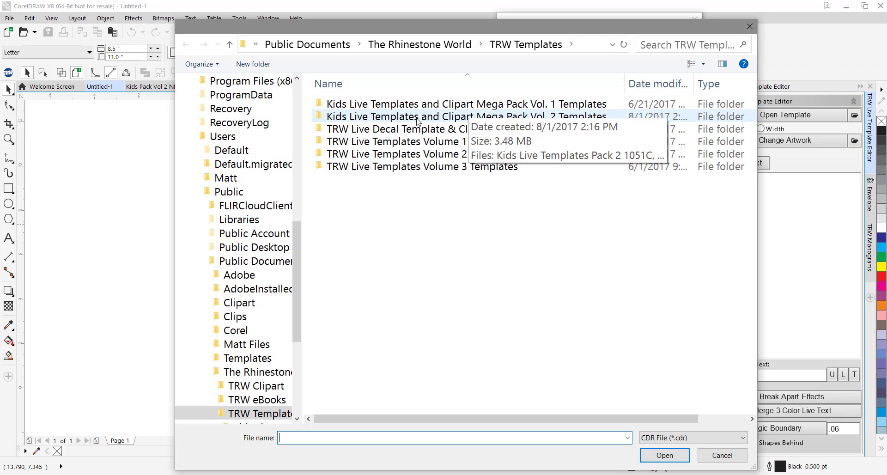
double_click(488, 116)
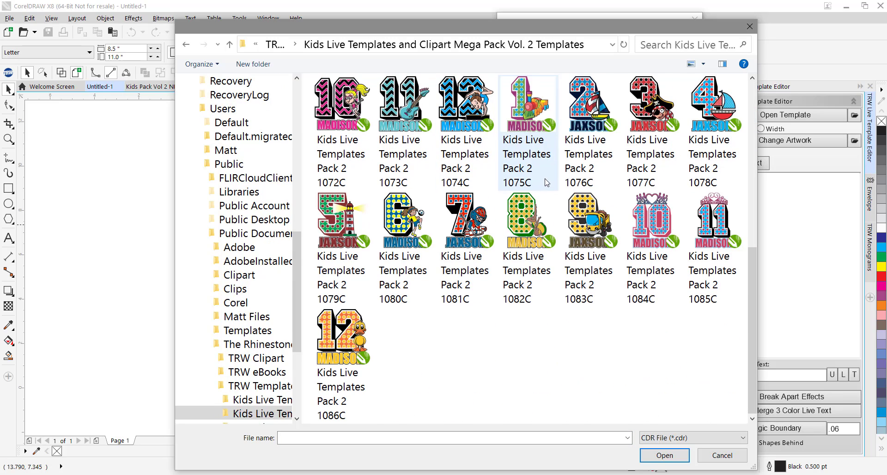
scroll(546, 182, up, 3)
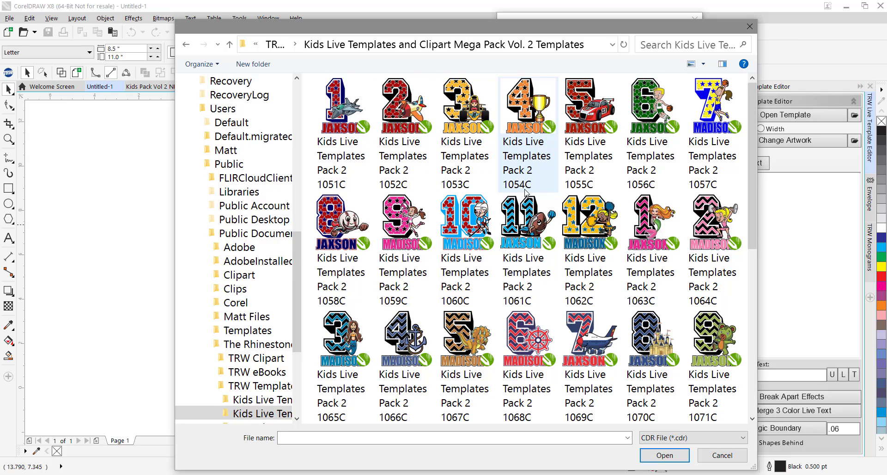
double_click(586, 121)
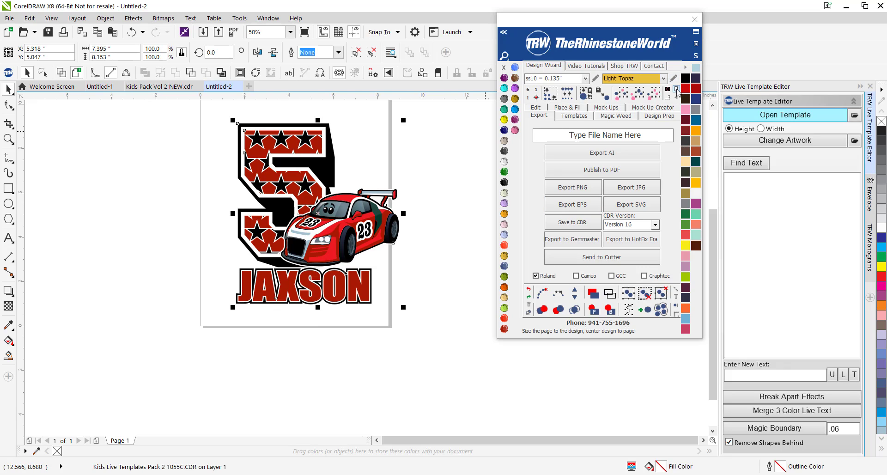
Centre the 1055C artwork with P, then change the car number 23 to 33 and JAXSON to GABE.
click(346, 226)
key(p)
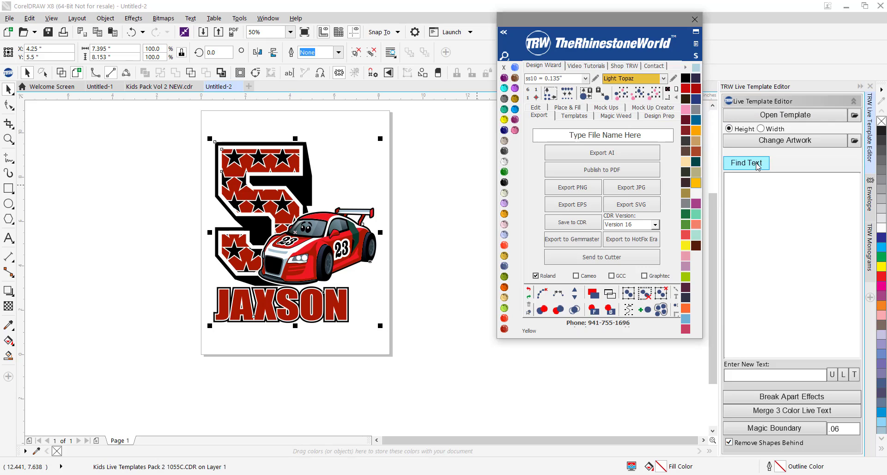
click(757, 165)
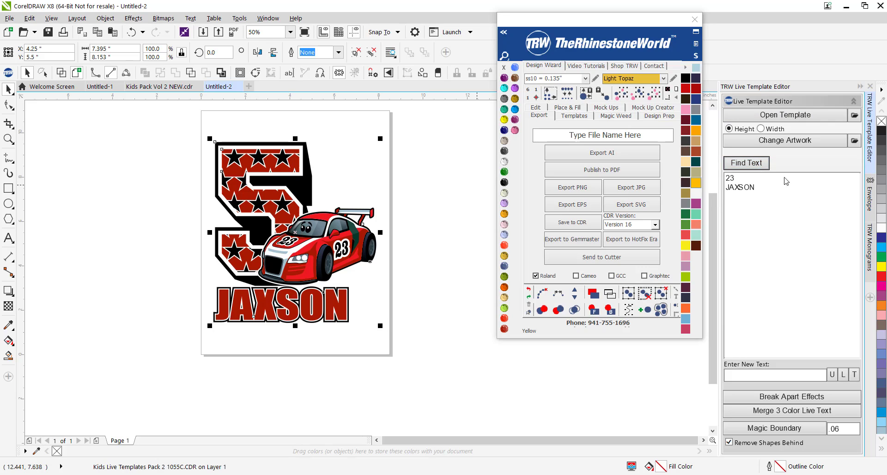
click(759, 178)
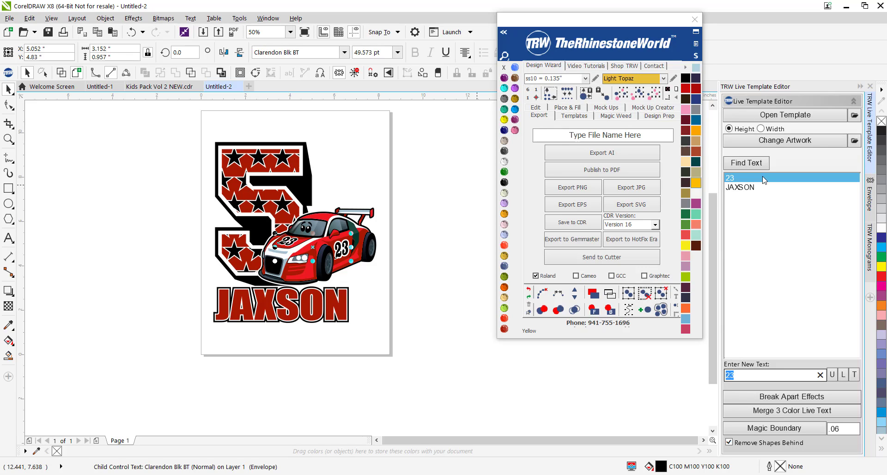
text(33)
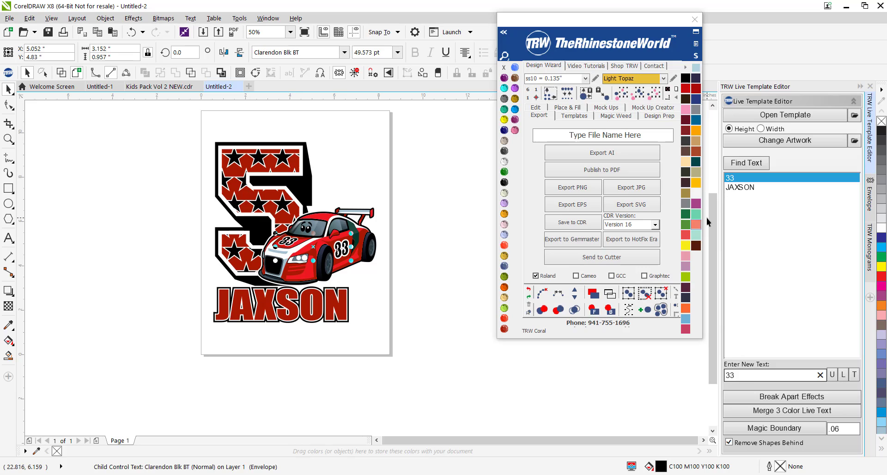
key(Down)
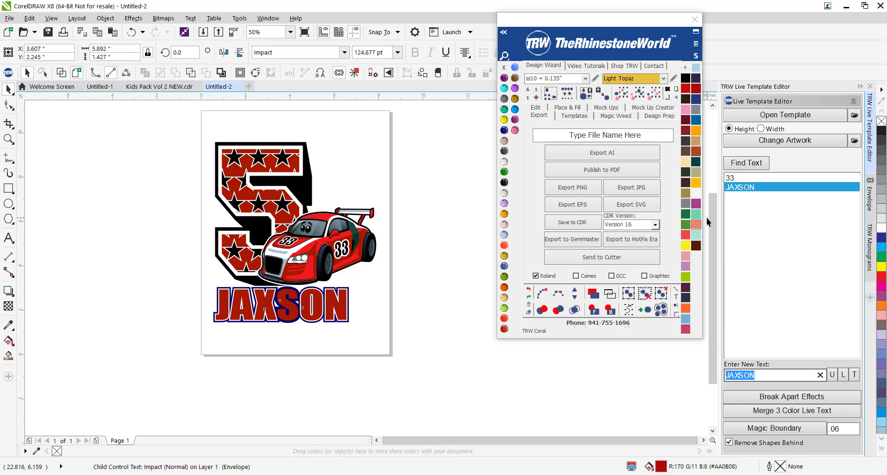
text(GABE)
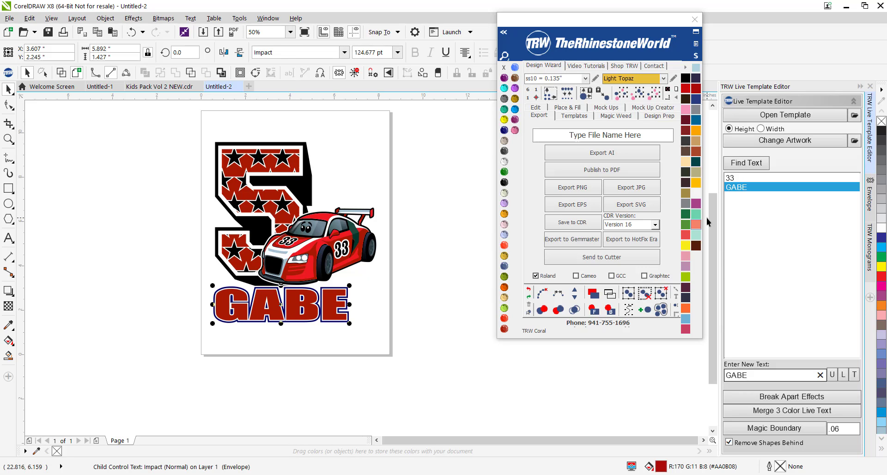
click(342, 172)
scroll(275, 231, up, 1)
scroll(281, 231, down, 1)
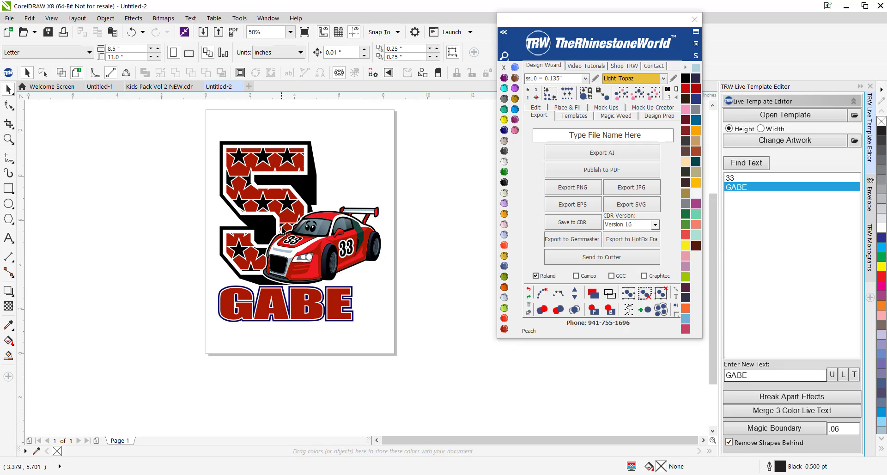
scroll(306, 206, up, 1)
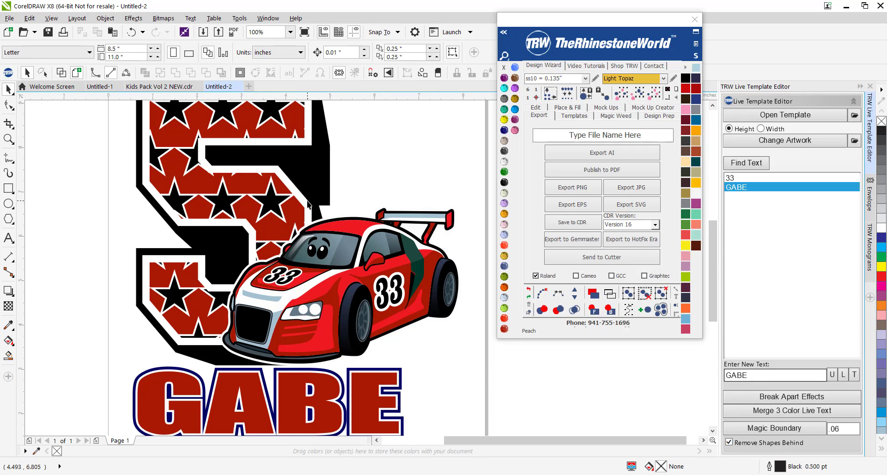
click(383, 280)
scroll(305, 248, down, 1)
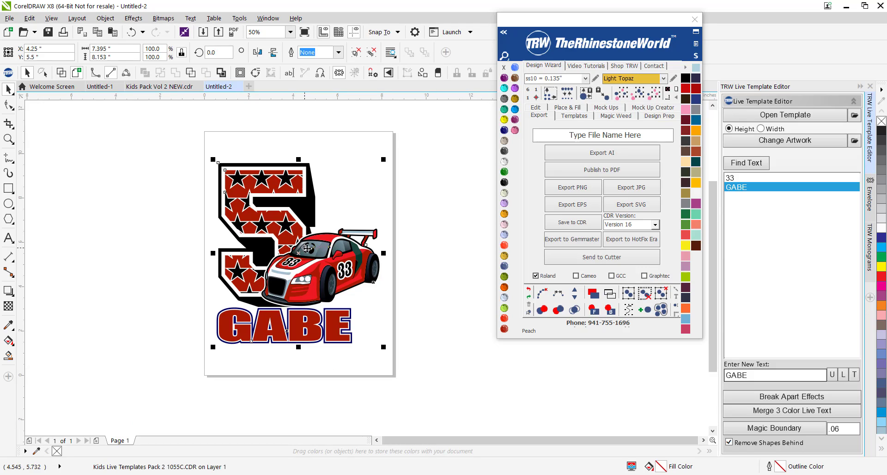
click(415, 267)
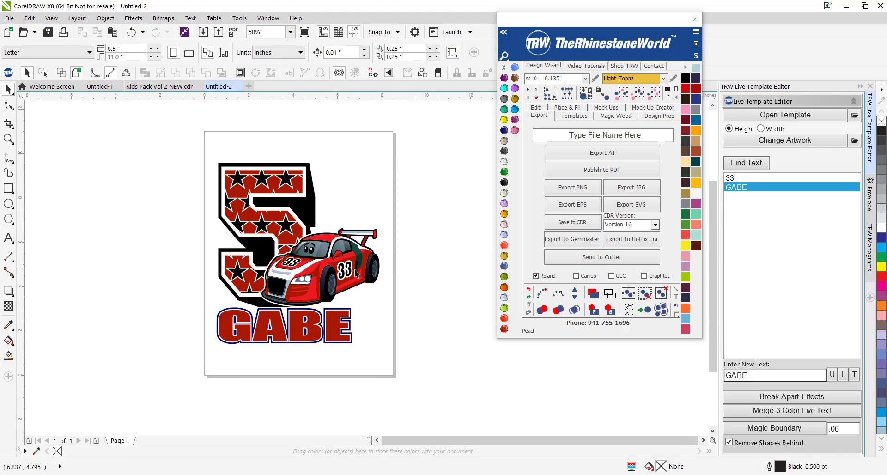
scroll(355, 273, up, 2)
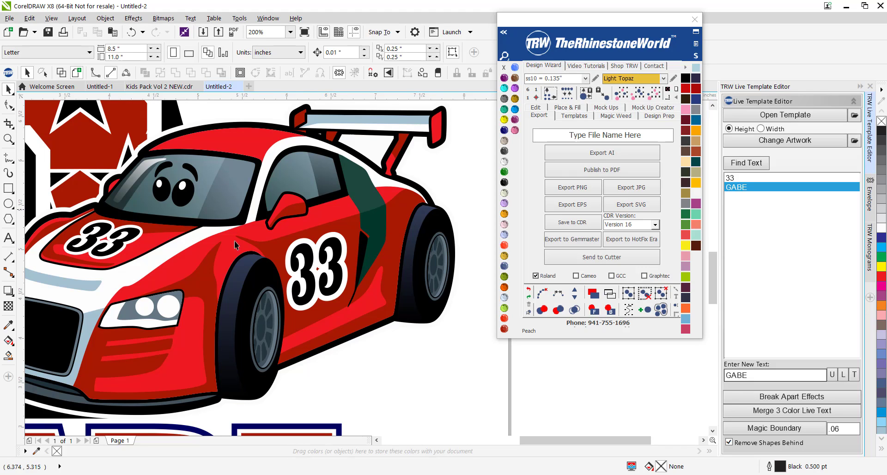
scroll(334, 272, down, 2)
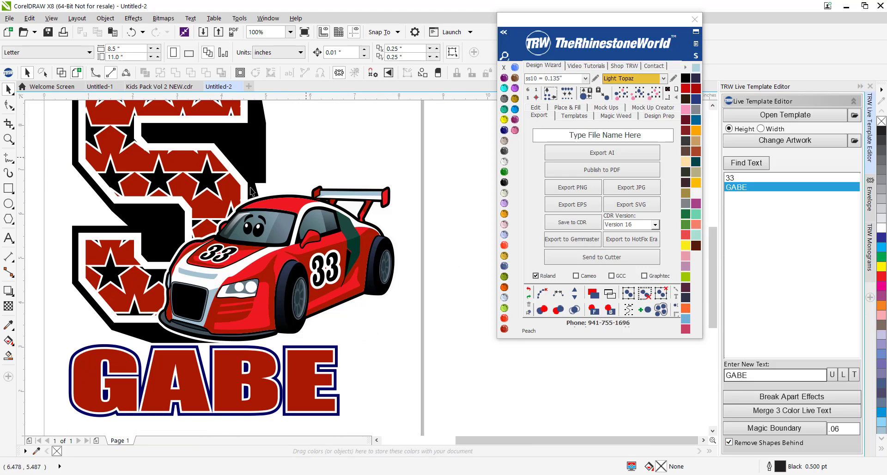
scroll(243, 258, up, 2)
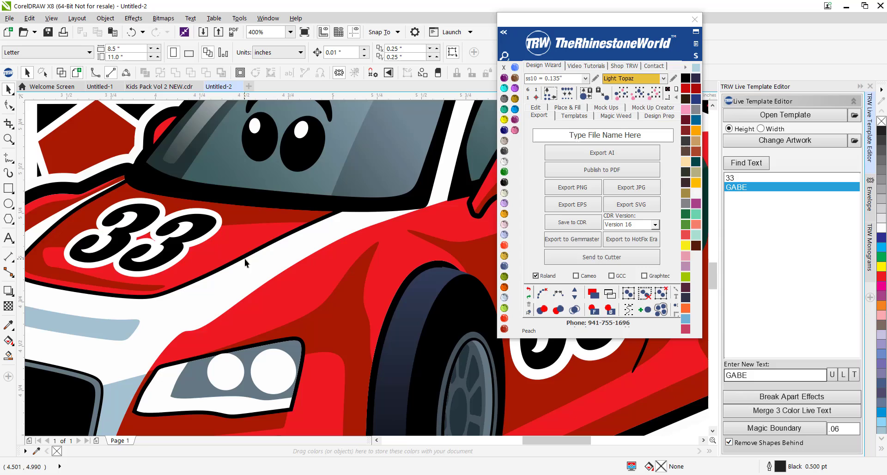
scroll(245, 259, down, 2)
drag(266, 275, 366, 240)
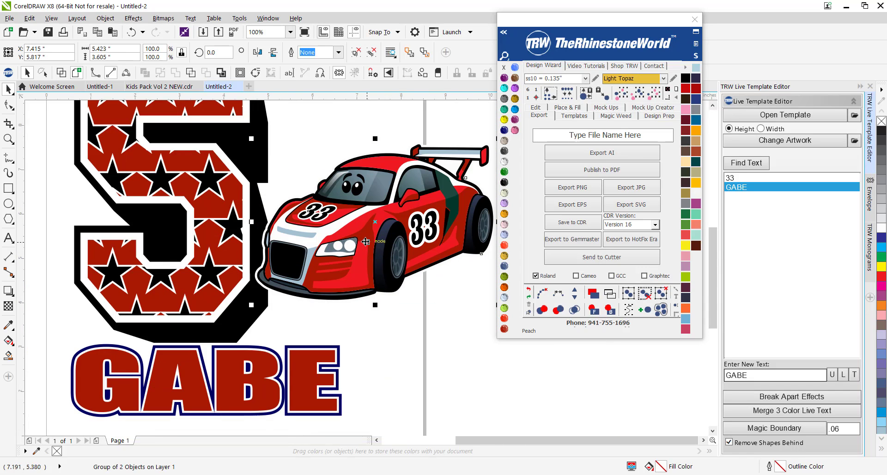
key(ctrl+z)
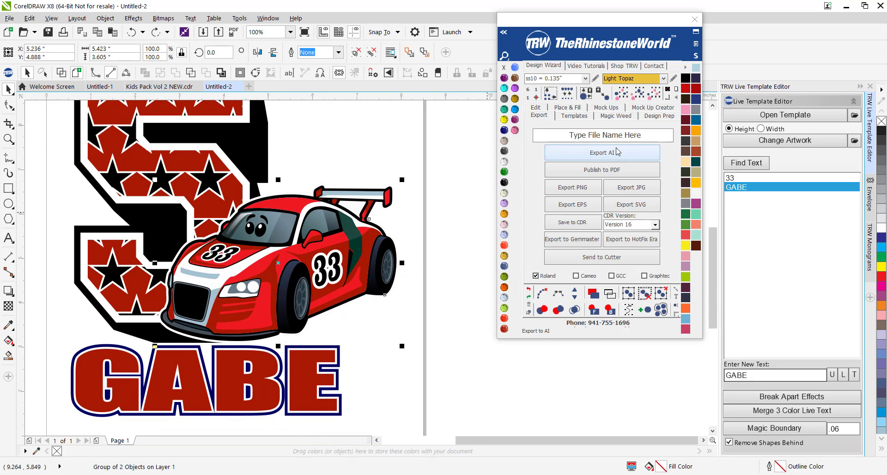
Swap the red car for the Kids Vector Pack 2 0042A RaceCar clipart from the Vol. 2 clipart folder.
click(800, 145)
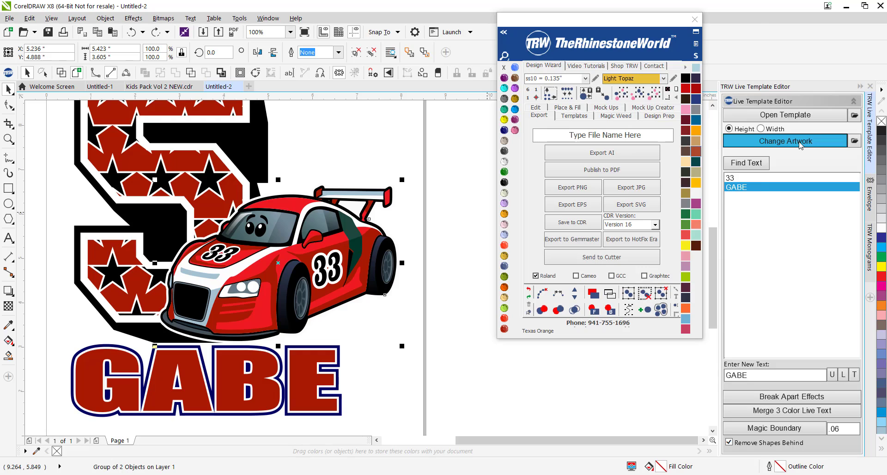
click(580, 119)
double_click(581, 119)
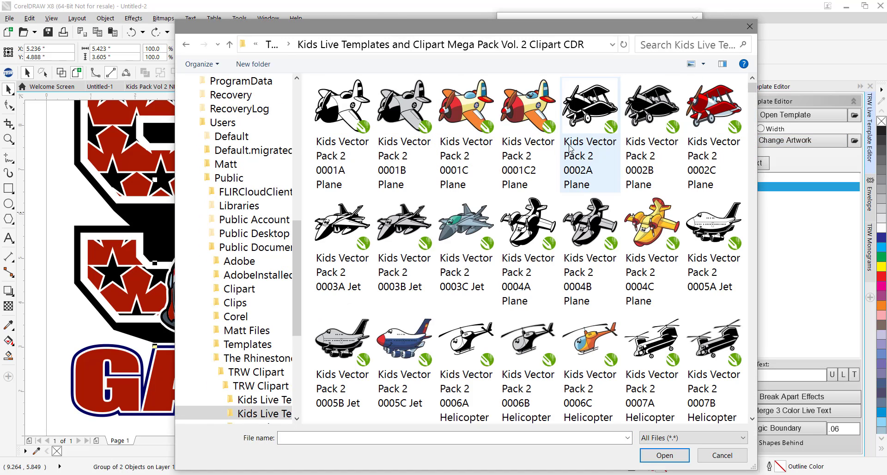
scroll(519, 185, down, 5)
scroll(520, 195, down, 10)
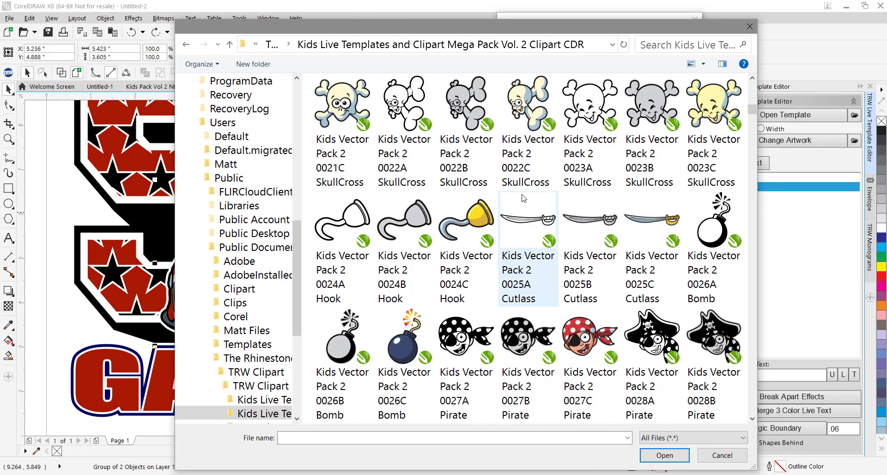
scroll(577, 277, down, 2)
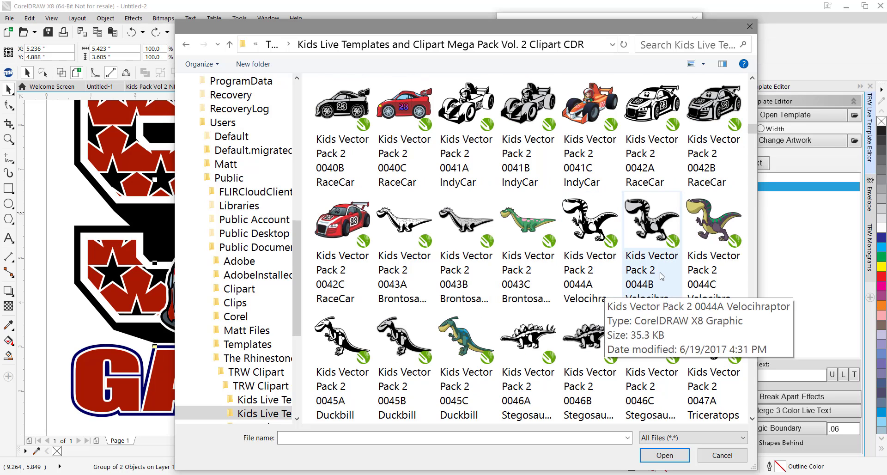
double_click(650, 112)
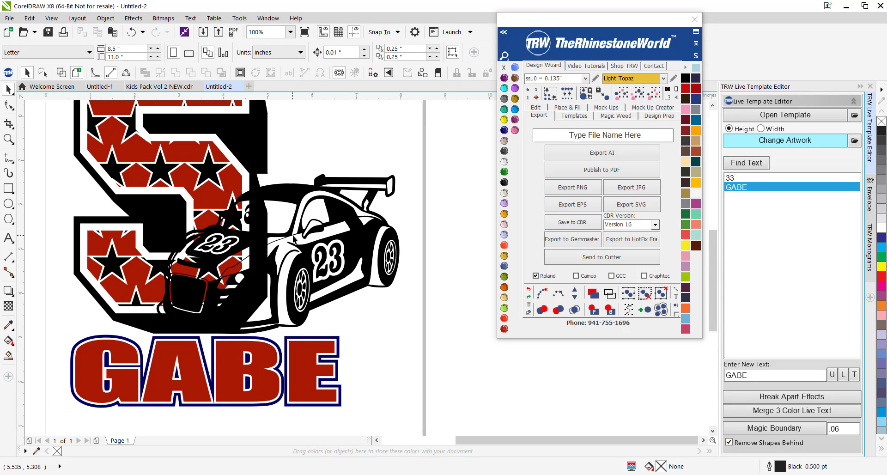
scroll(247, 231, down, 2)
scroll(297, 247, up, 2)
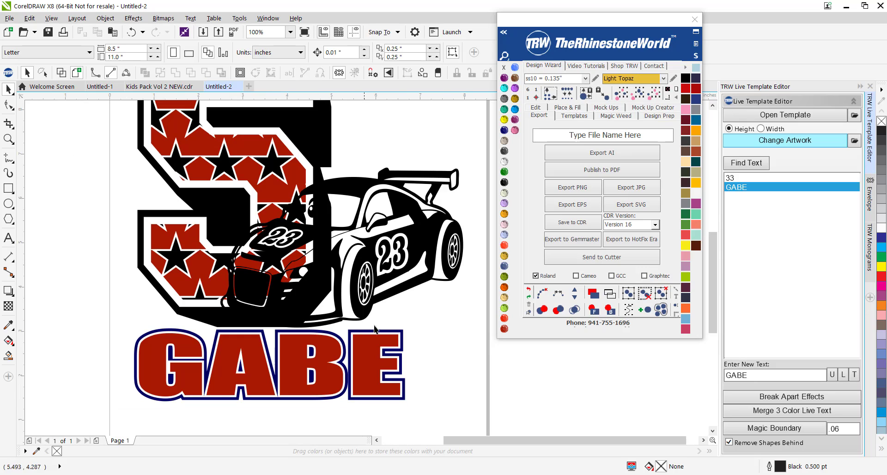
scroll(344, 263, down, 2)
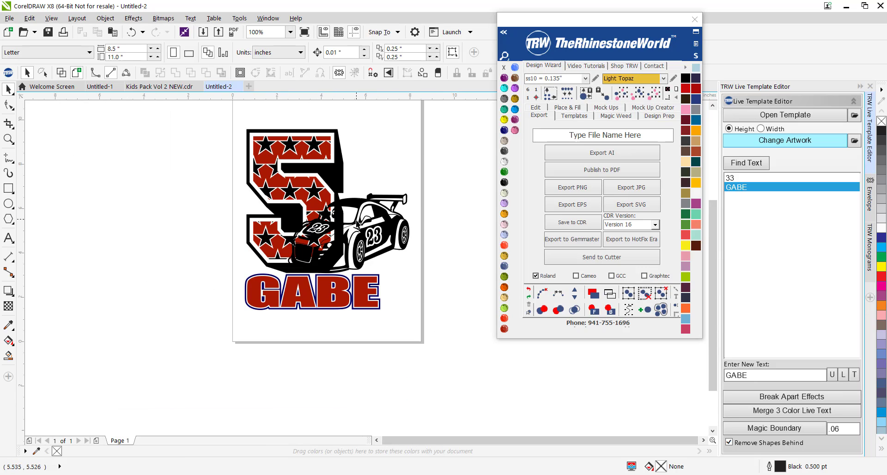
scroll(359, 226, up, 2)
drag(368, 284, 333, 327)
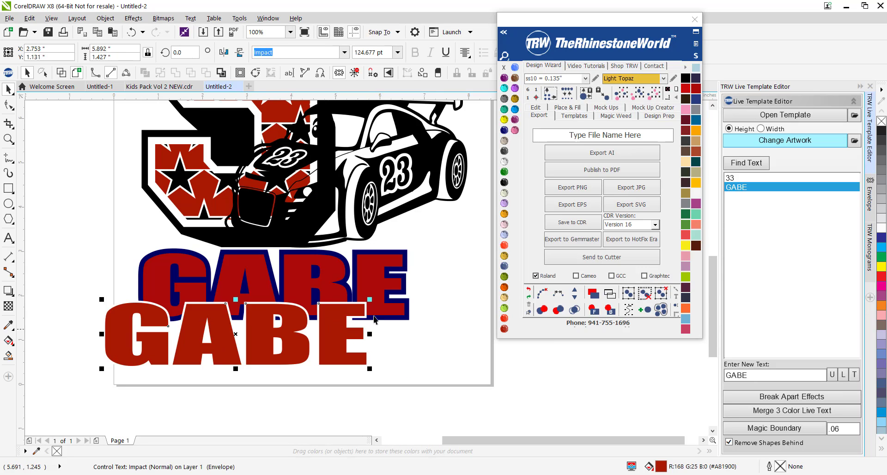
key(ctrl+z)
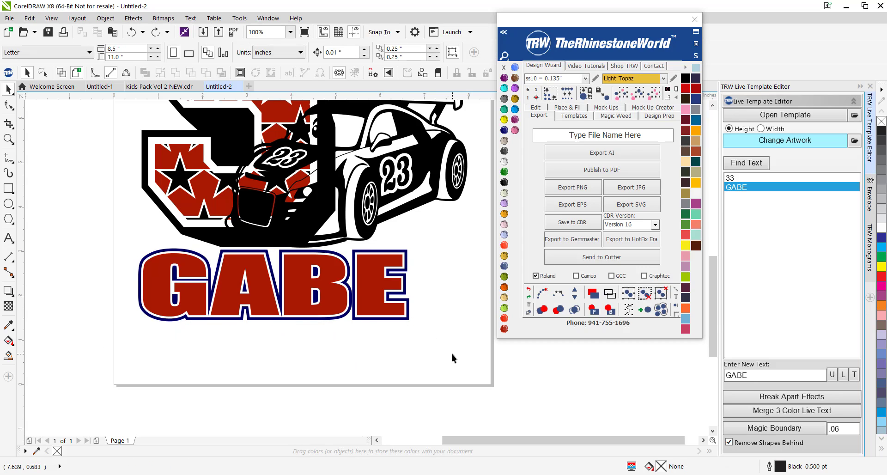
drag(451, 356, 118, 240)
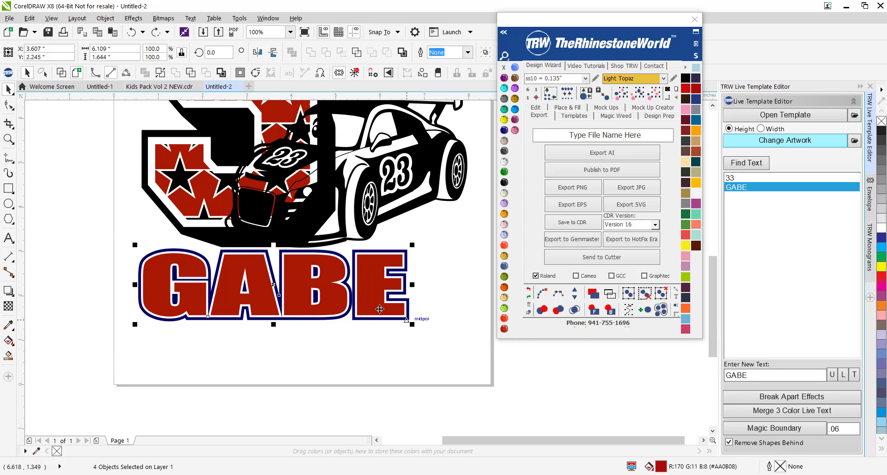
Merge the three-colour GABE text and apply a Magic Boundary around the 23 race car.
click(779, 411)
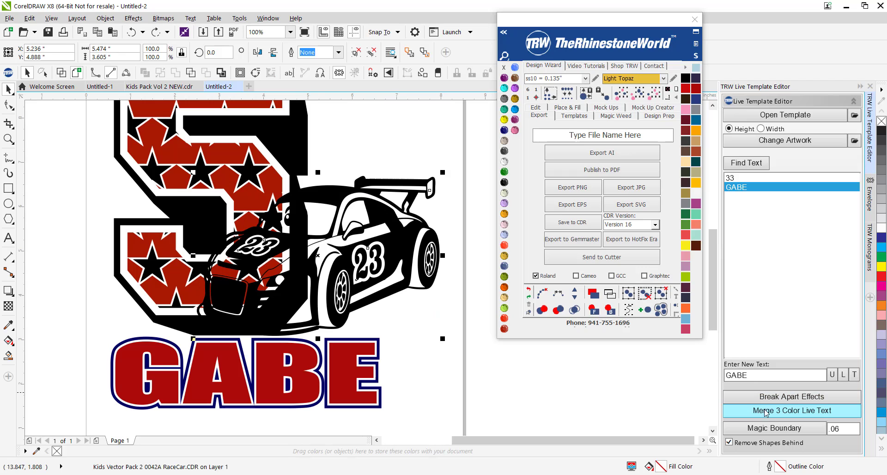
click(776, 429)
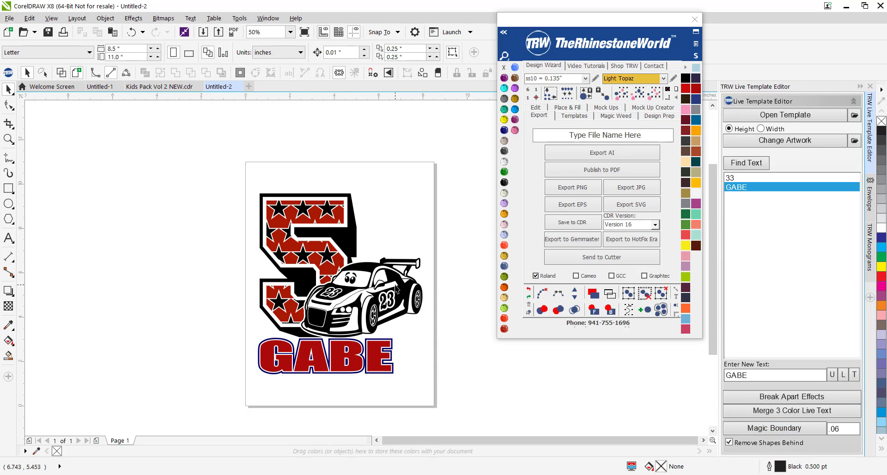
drag(403, 291, 440, 279)
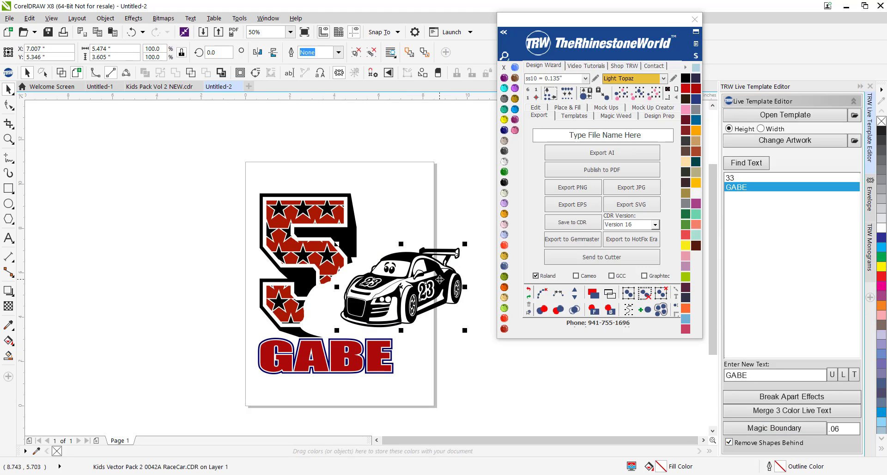
key(ctrl+z)
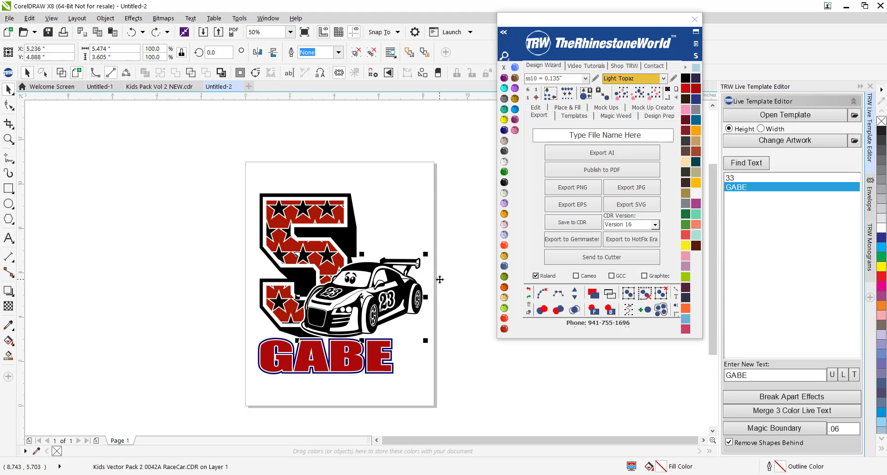
scroll(323, 305, up, 1)
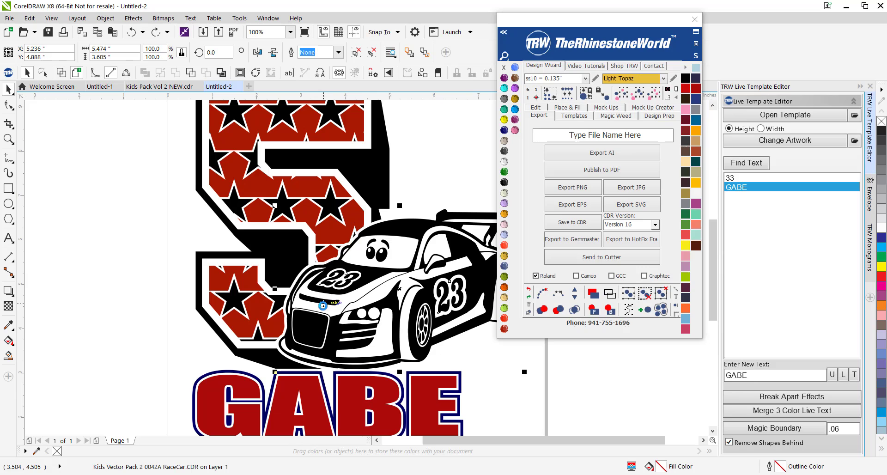
scroll(350, 258, down, 1)
scroll(350, 287, up, 1)
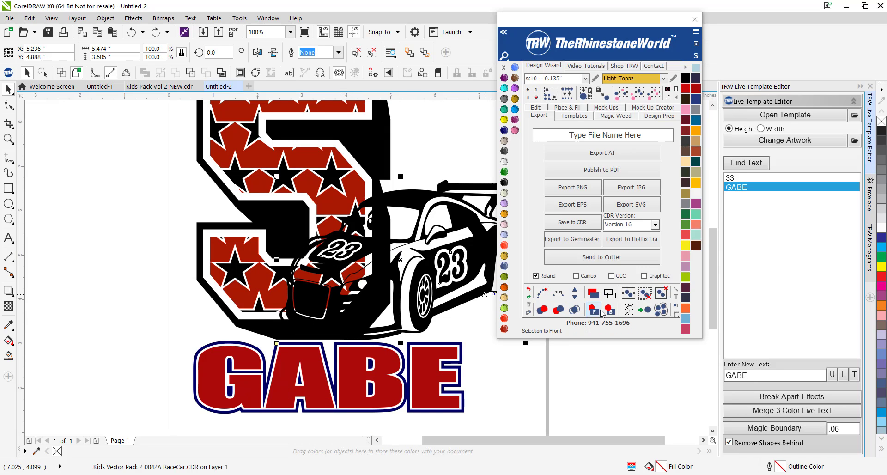
click(609, 293)
scroll(374, 270, up, 1)
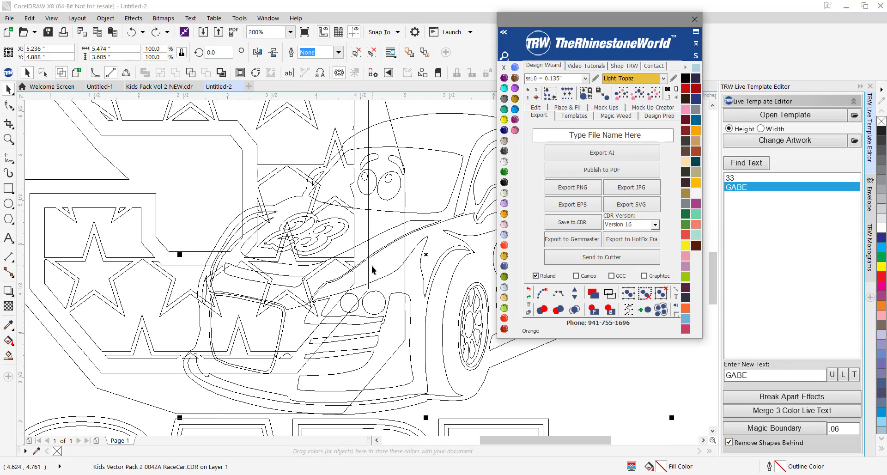
scroll(371, 267, down, 1)
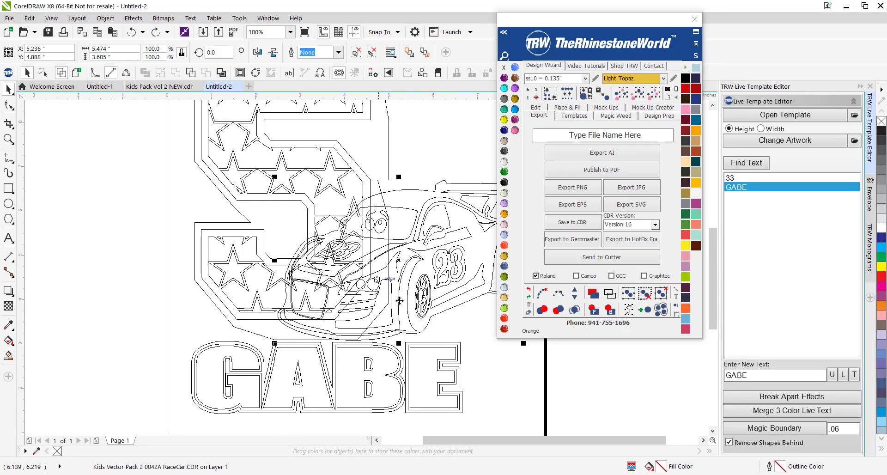
click(774, 428)
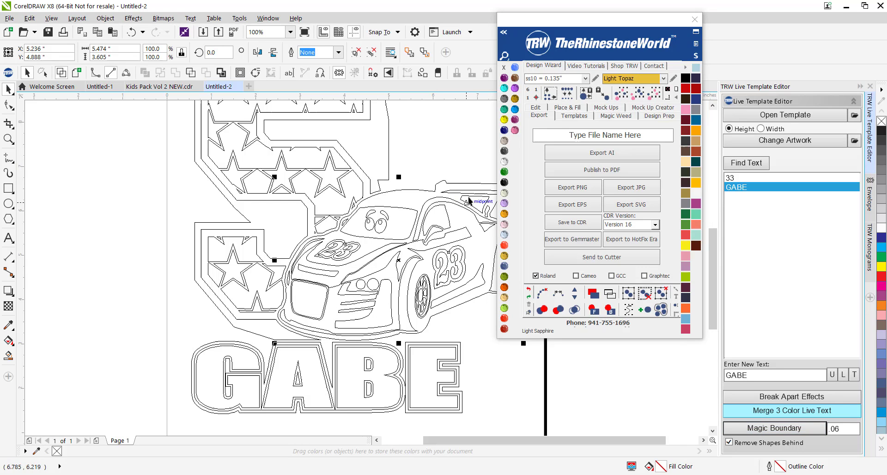
click(436, 153)
scroll(306, 277, up, 1)
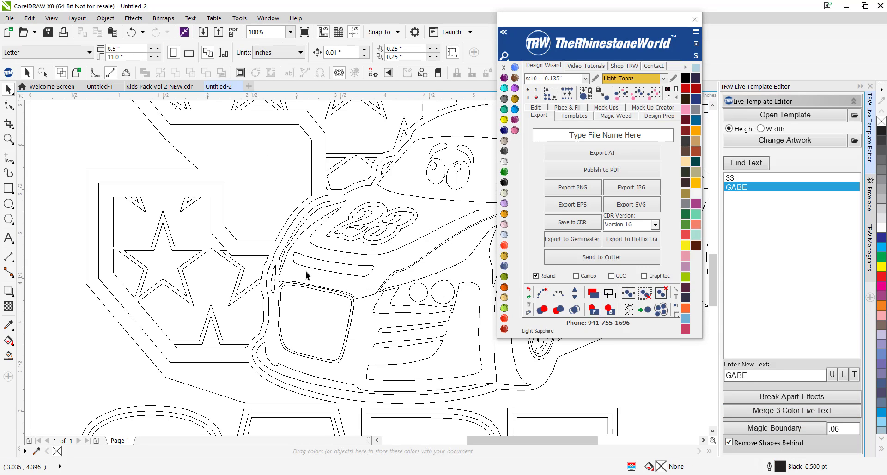
click(594, 294)
scroll(208, 257, down, 2)
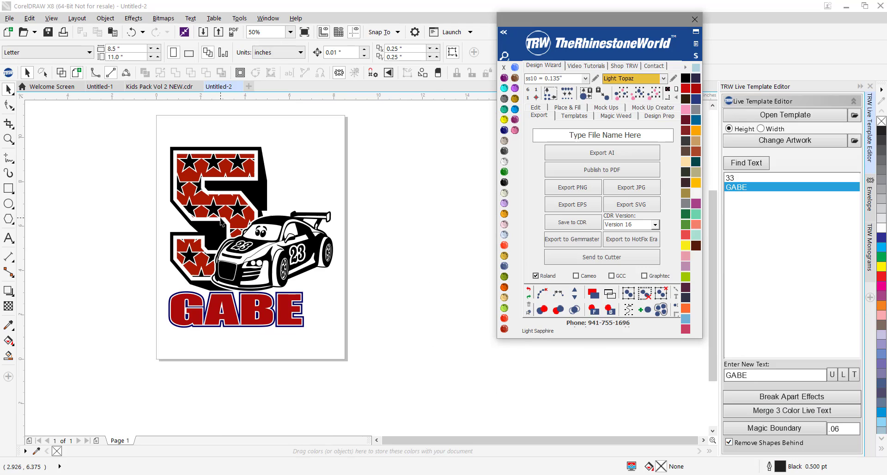
scroll(218, 219, up, 1)
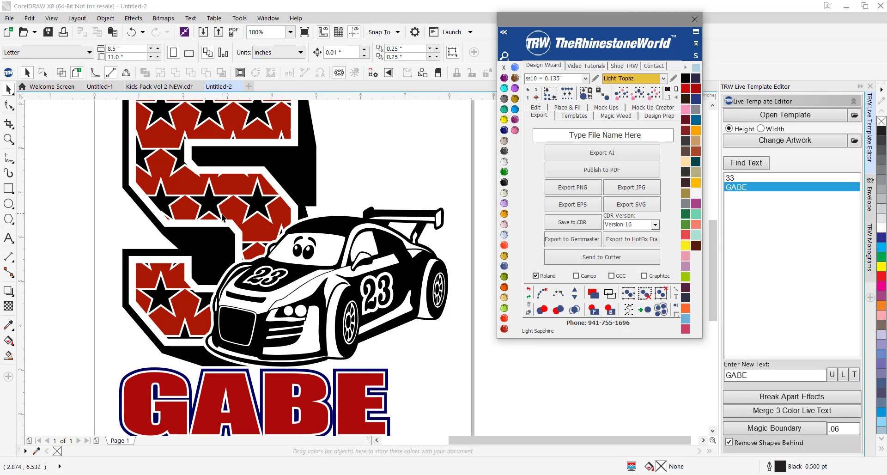
scroll(220, 214, down, 1)
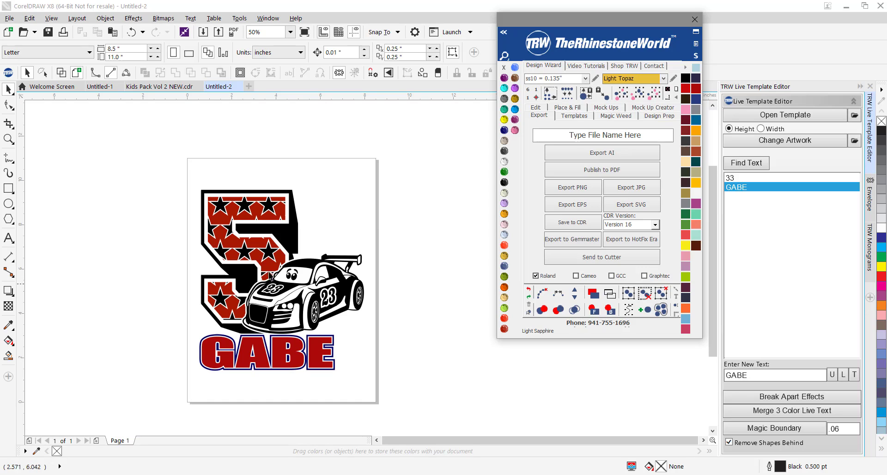
Undo the last arrangement change, then try moving the 5 and undo that move.
click(304, 233)
key(ctrl+z)
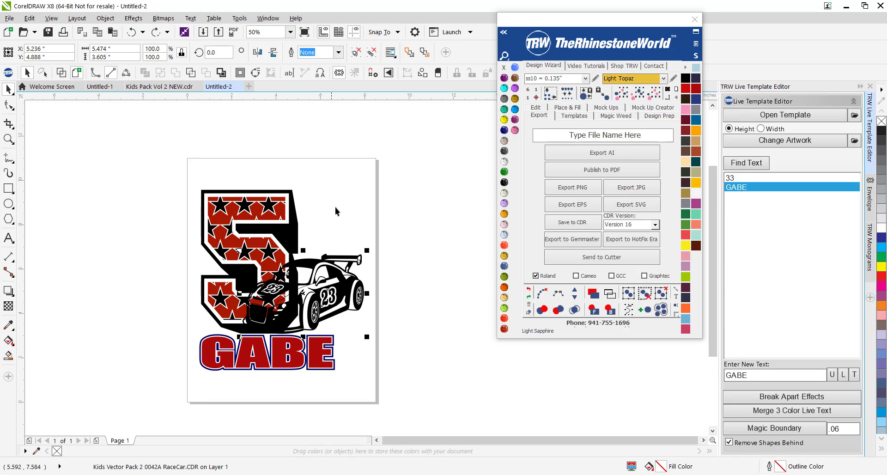
click(134, 226)
drag(253, 248, 261, 233)
key(ctrl+z)
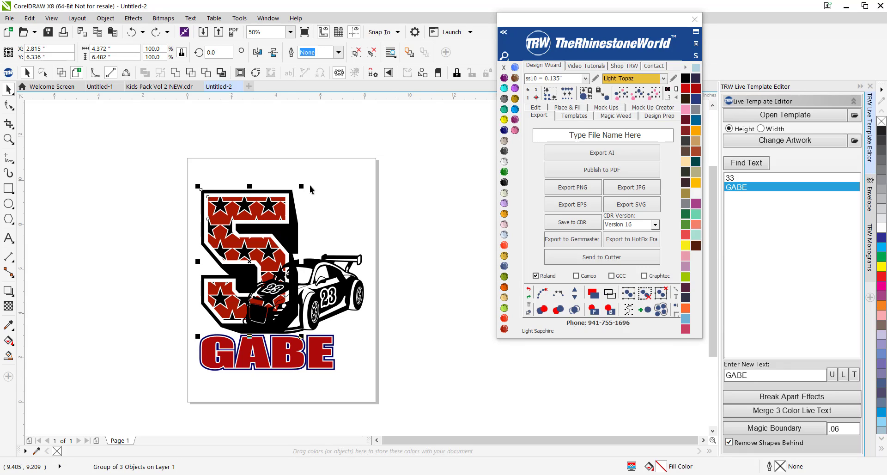
Replace the starred 5 with the navy-and-red star-filled 7 (0519B) from the Vol. 2 clipart.
click(787, 140)
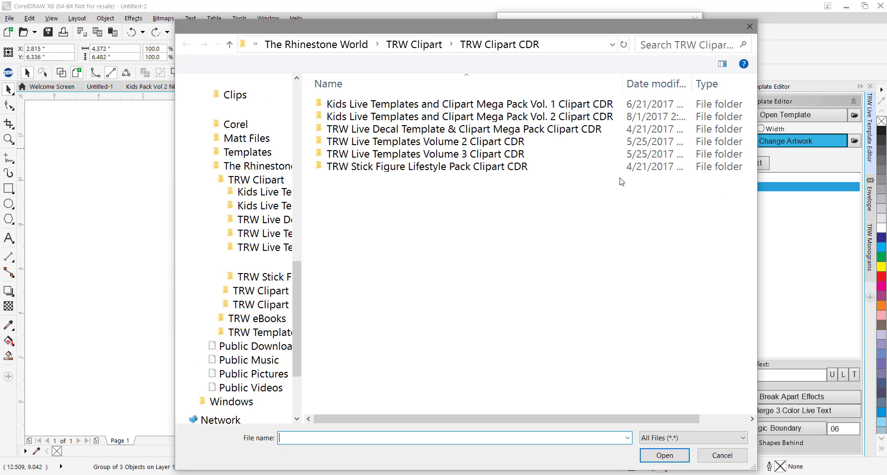
double_click(487, 117)
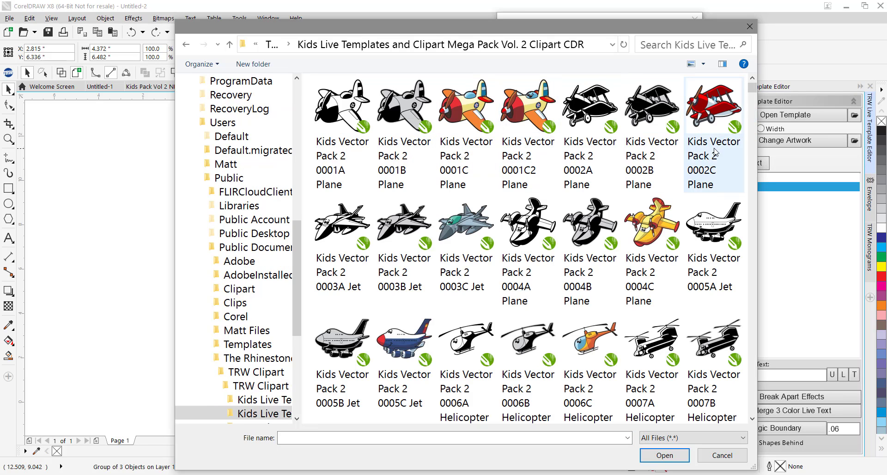
scroll(748, 422, down, 10)
scroll(748, 422, down, 15)
drag(753, 395, 753, 389)
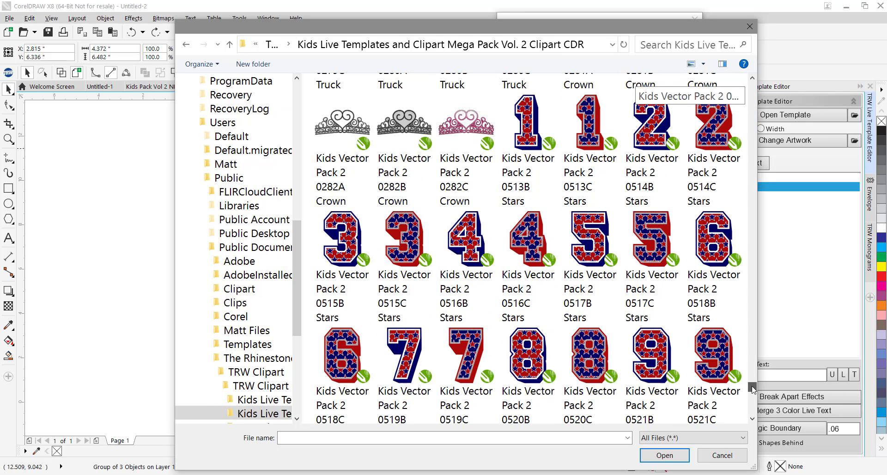
double_click(409, 358)
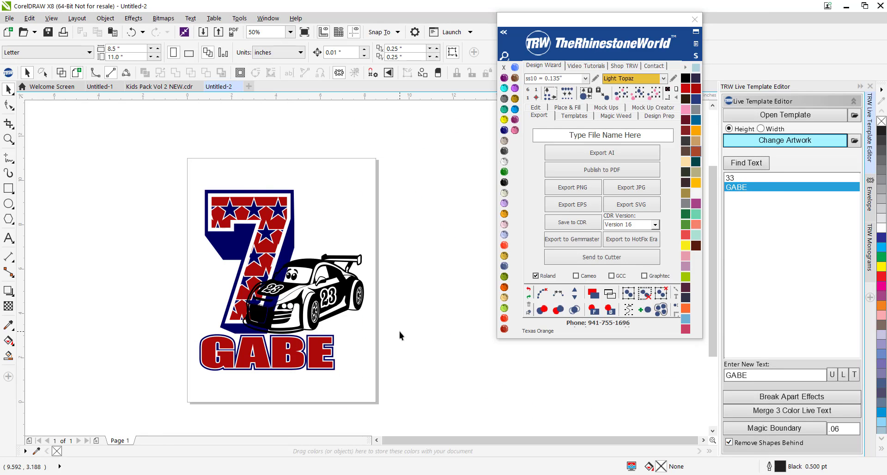
click(306, 275)
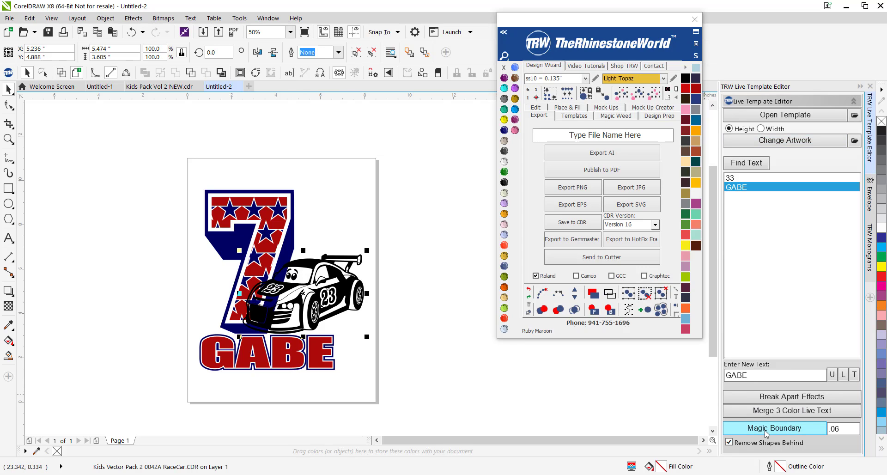
key(Escape)
scroll(223, 293, up, 2)
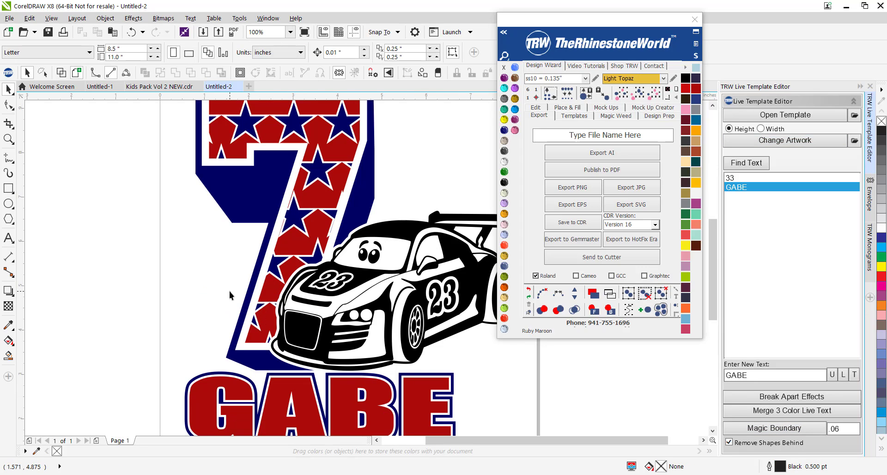
scroll(229, 290, down, 2)
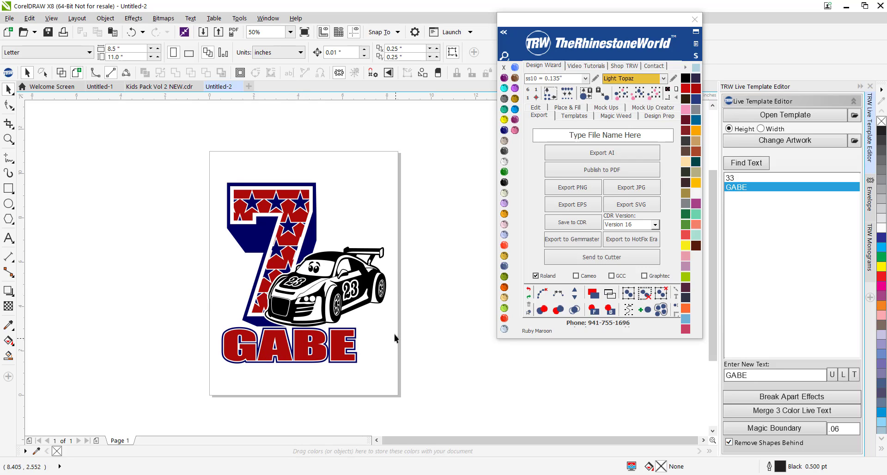
click(176, 87)
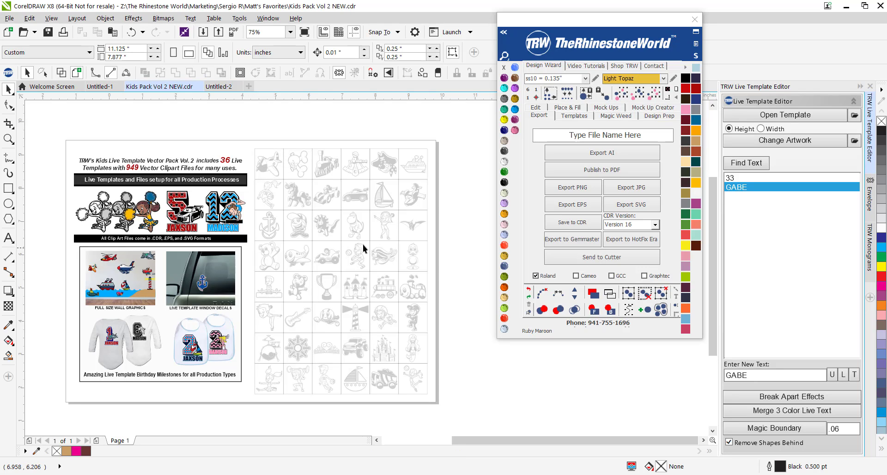
scroll(72, 278, up, 2)
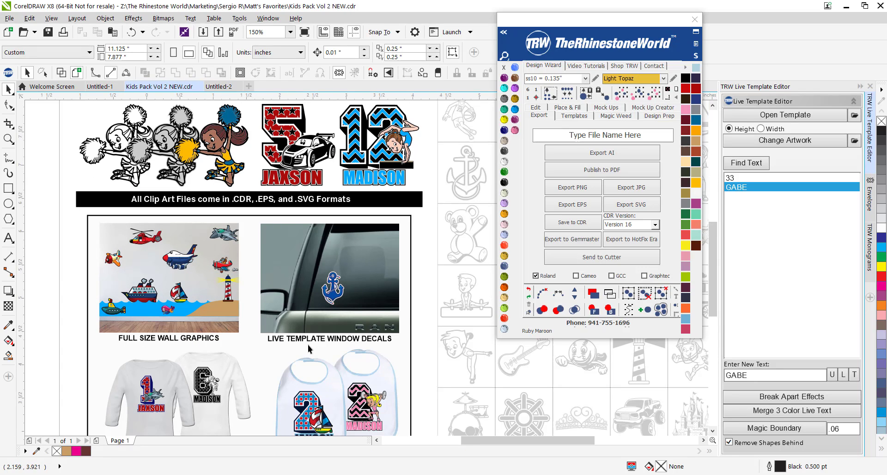
scroll(309, 348, down, 2)
scroll(242, 356, up, 6)
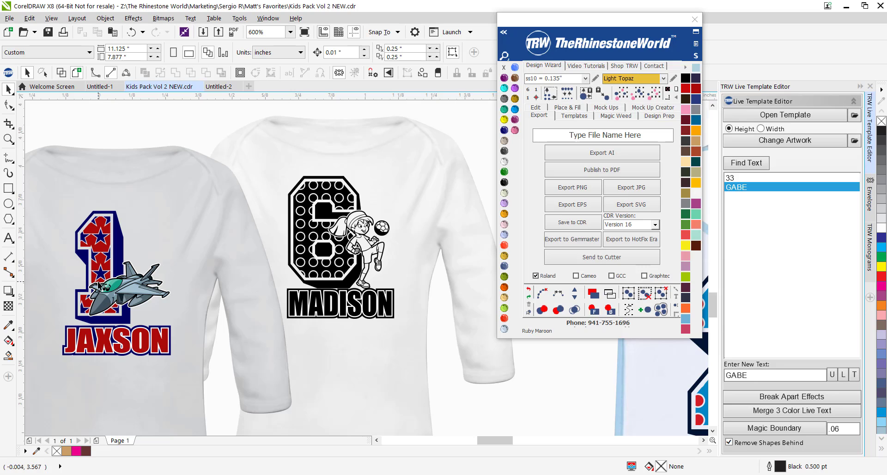
scroll(99, 285, down, 2)
scroll(107, 279, down, 3)
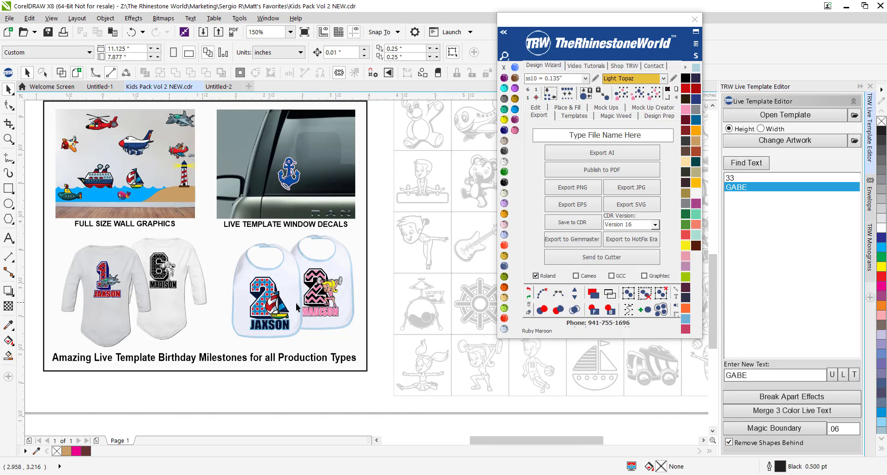
scroll(325, 303, up, 5)
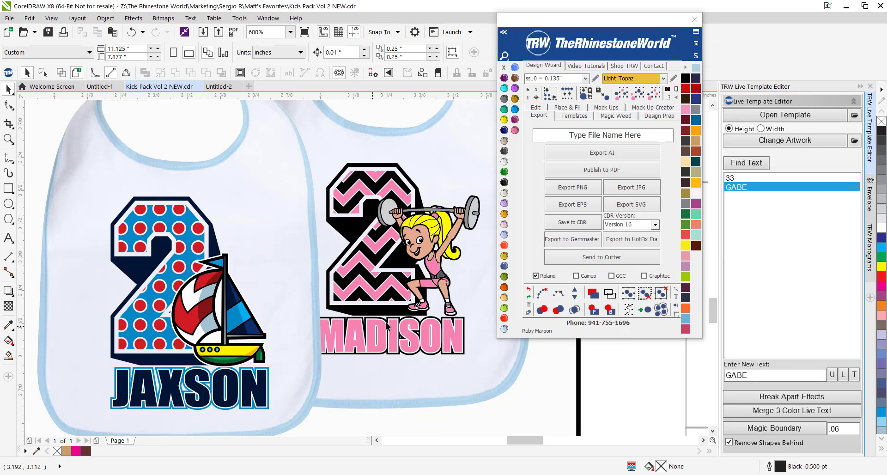
scroll(387, 326, down, 4)
scroll(161, 121, up, 2)
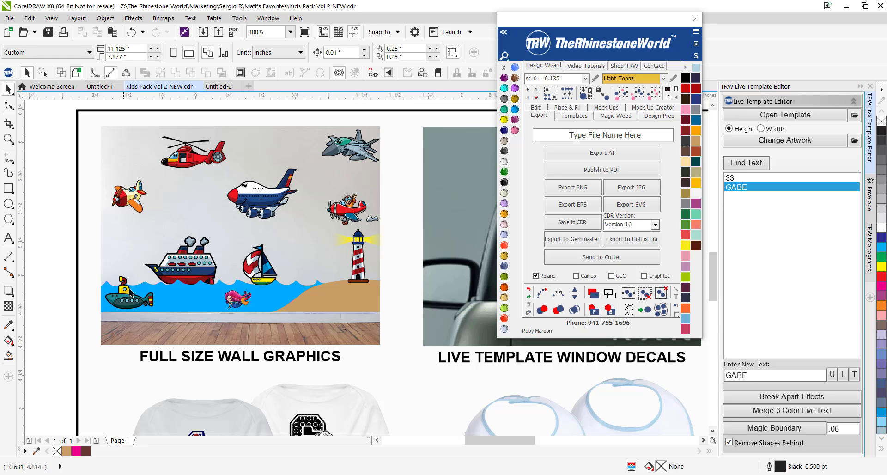
scroll(130, 293, up, 2)
scroll(268, 254, down, 4)
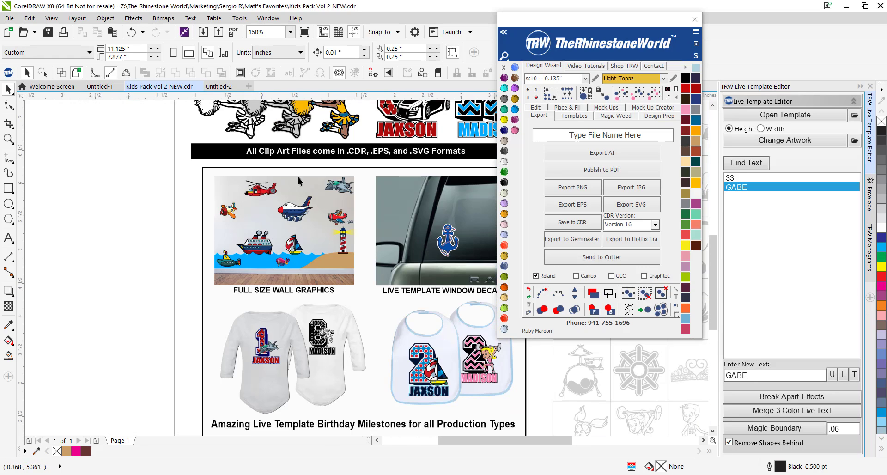
scroll(272, 257, up, 3)
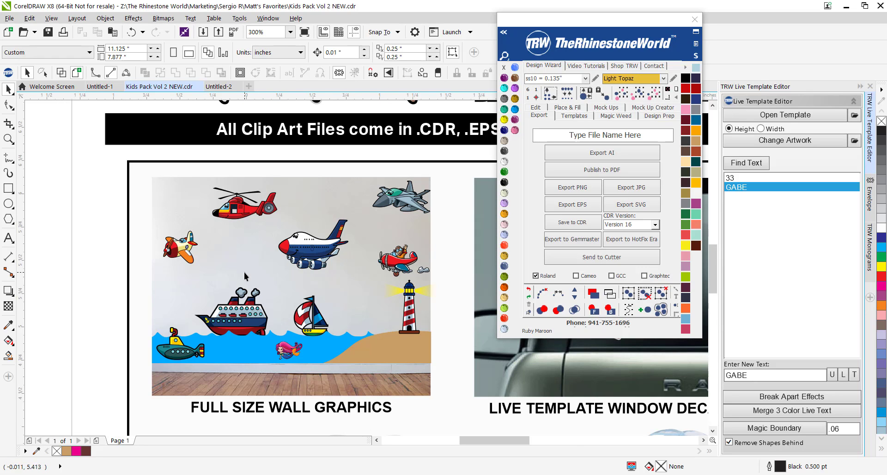
scroll(244, 275, down, 1)
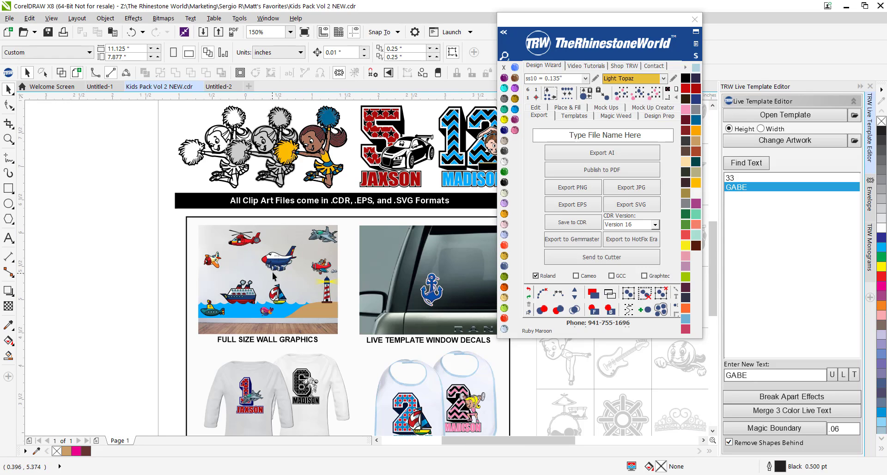
scroll(288, 205, down, 1)
scroll(277, 204, up, 2)
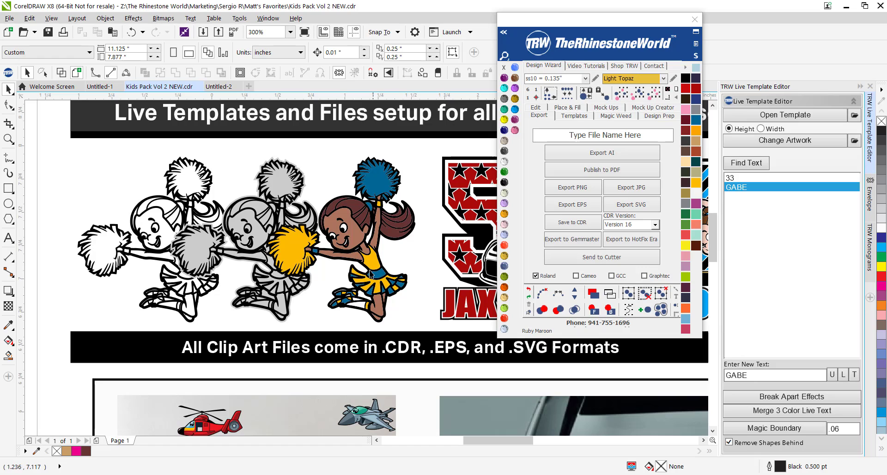
scroll(243, 249, down, 1)
scroll(317, 243, up, 1)
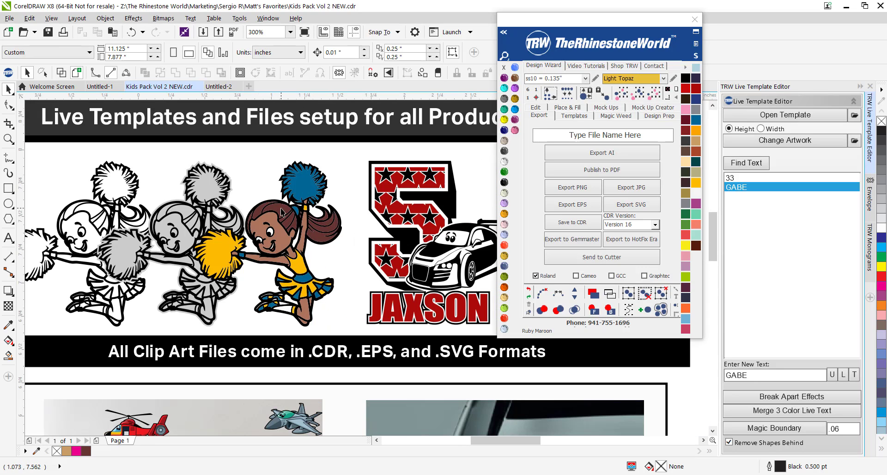
In Untitled-2, replace the race car with the Kids Vector Pack 2 0123C Basketball player clipart.
click(230, 88)
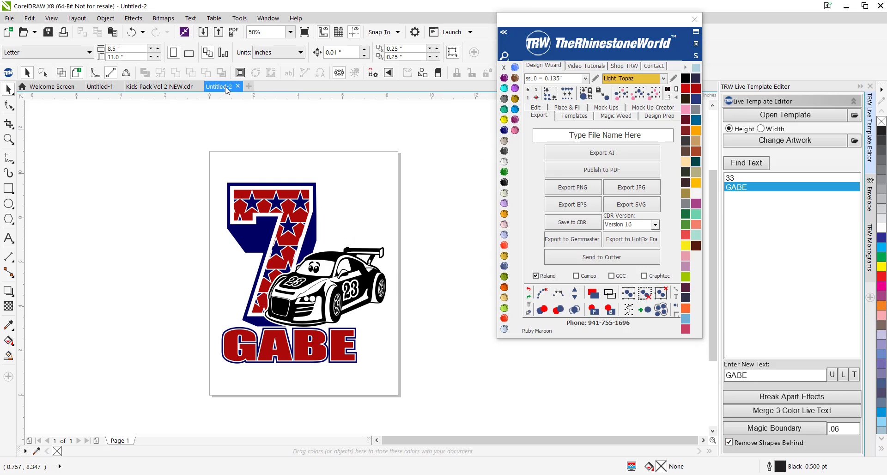
click(375, 267)
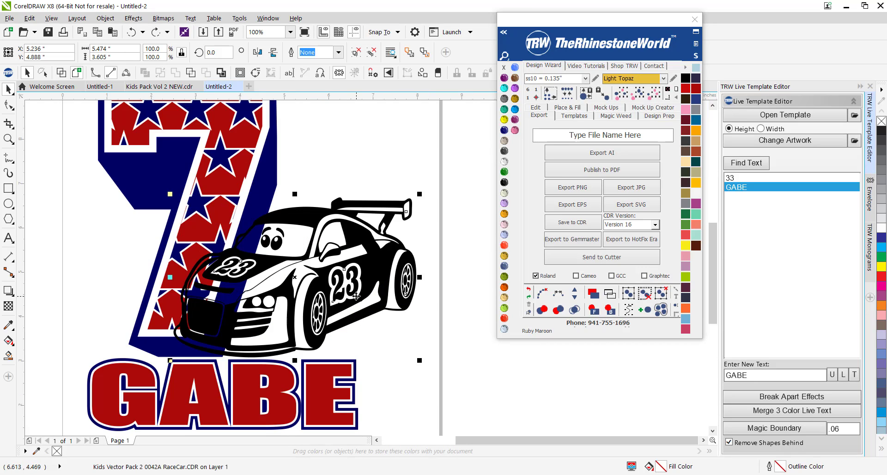
scroll(356, 296, up, 1)
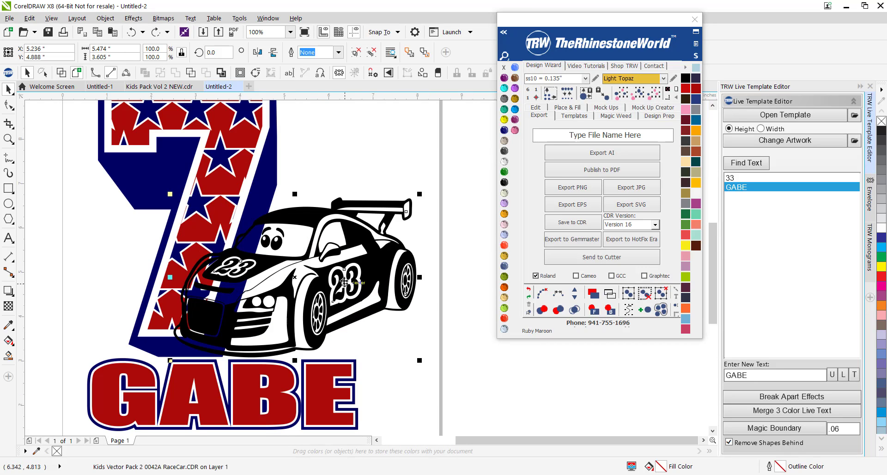
click(785, 140)
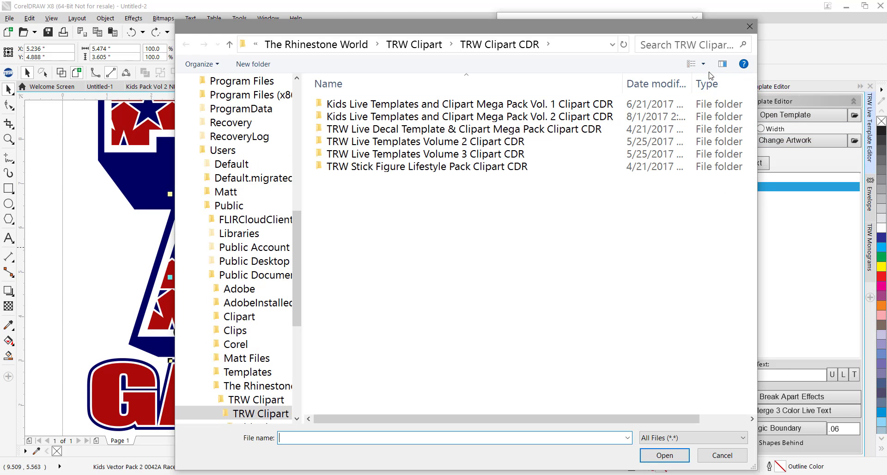
click(549, 117)
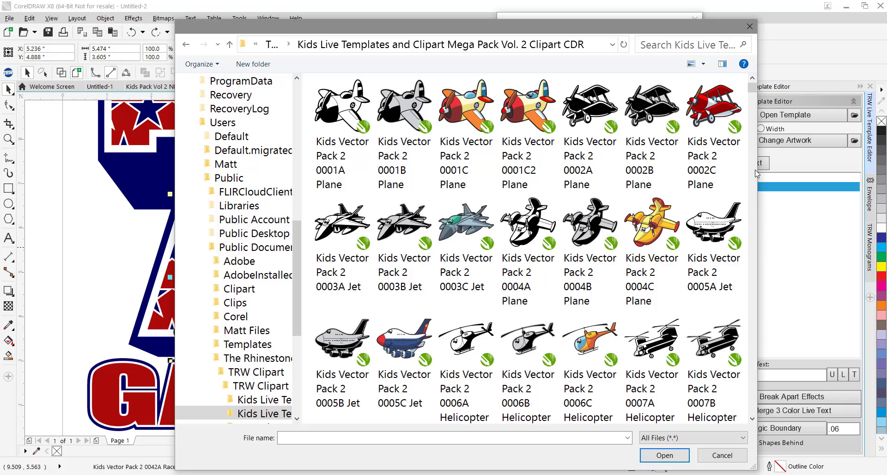
drag(752, 88, 754, 216)
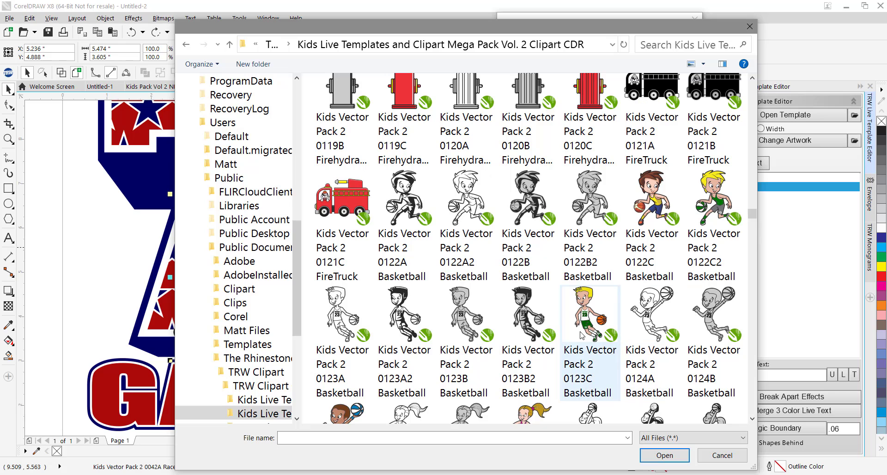
double_click(586, 317)
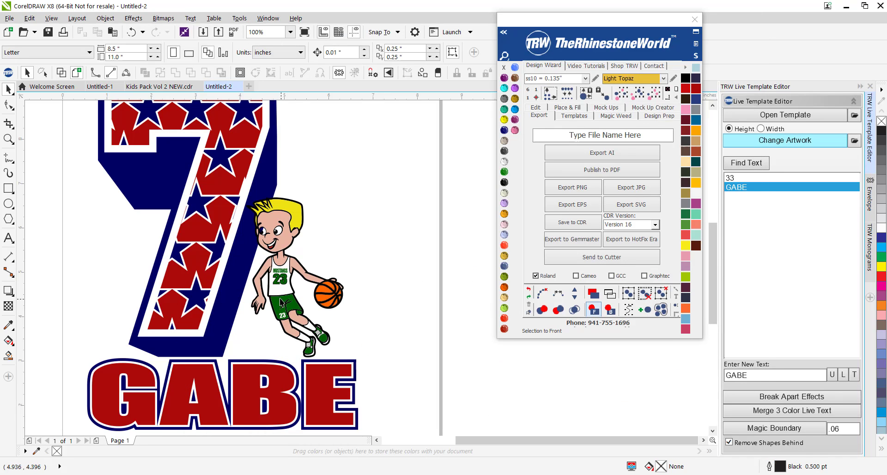
Enlarge the basketball player and move him next to the 7 above GABE.
scroll(284, 302, down, 2)
drag(316, 248, 340, 211)
drag(309, 280, 300, 279)
click(369, 254)
scroll(413, 304, up, 2)
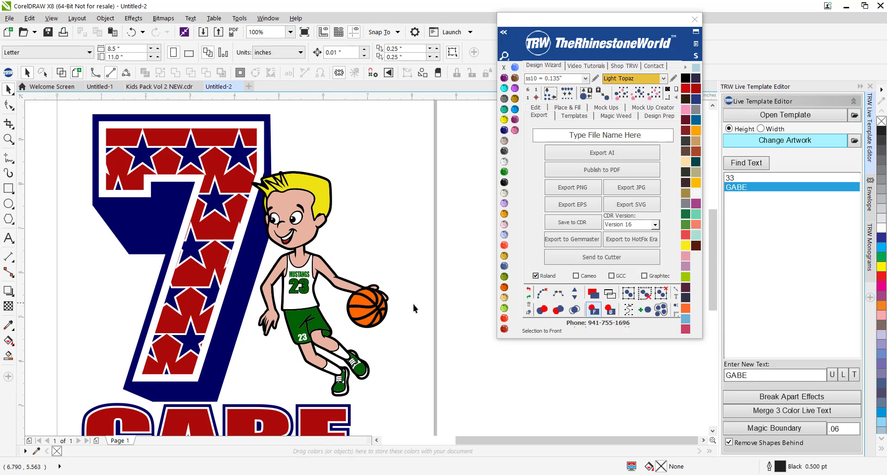
scroll(370, 267, down, 1)
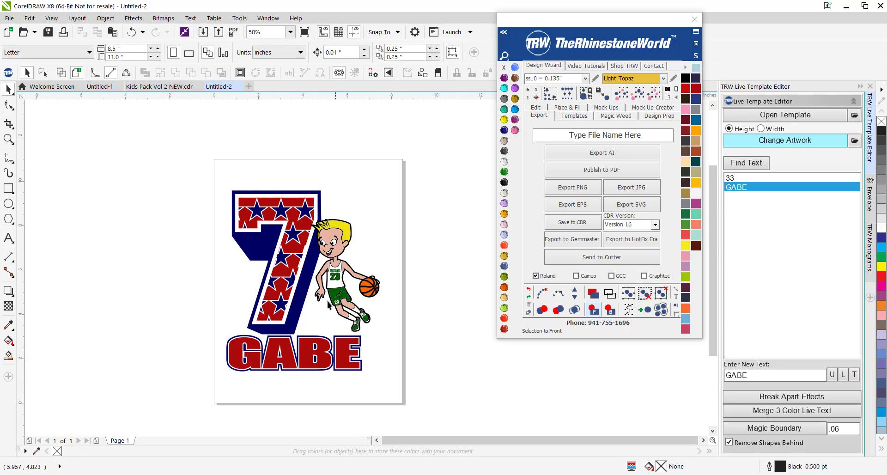
scroll(343, 306, up, 1)
Use Find Text to replace the jersey lettering MUSTANGS with PIRATES and the number 23 with 45.
click(745, 163)
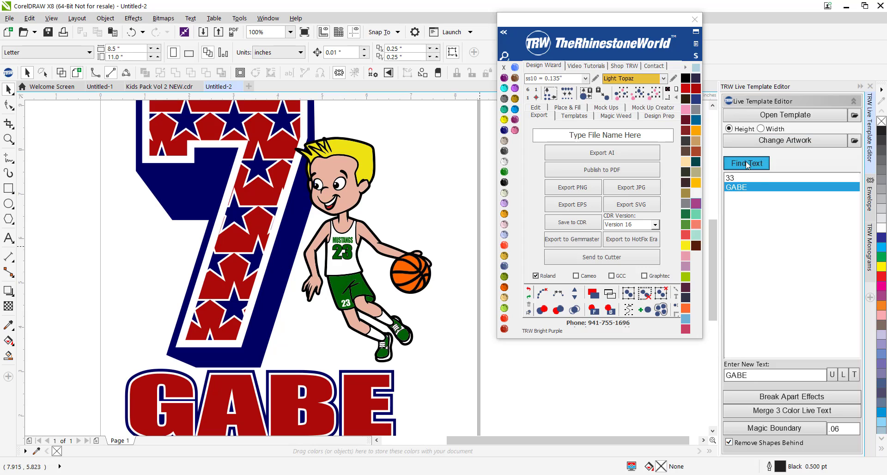
scroll(390, 284, up, 1)
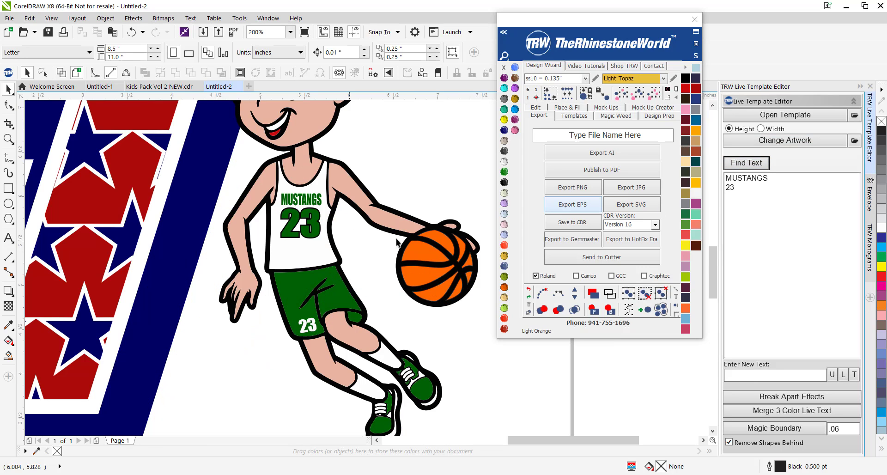
click(737, 178)
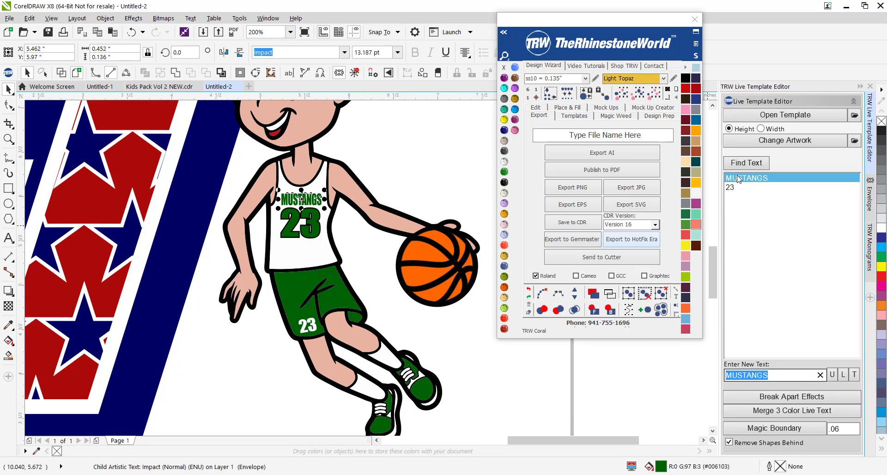
text(PIRATES)
key(Return)
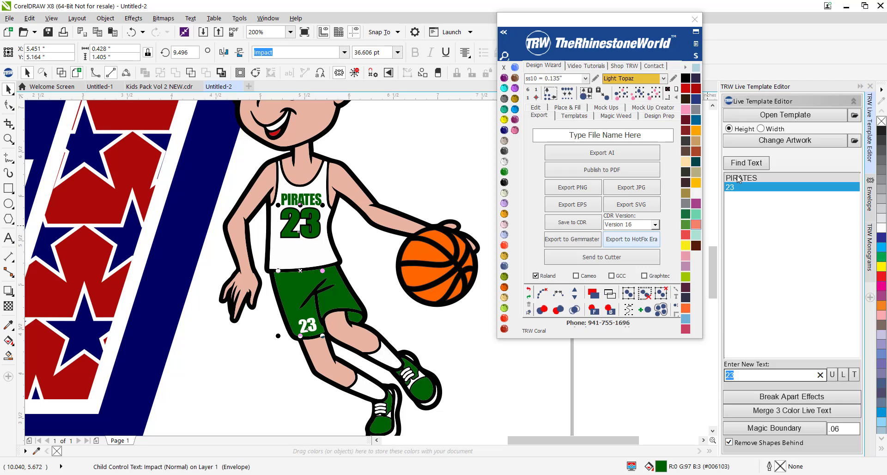
text(45)
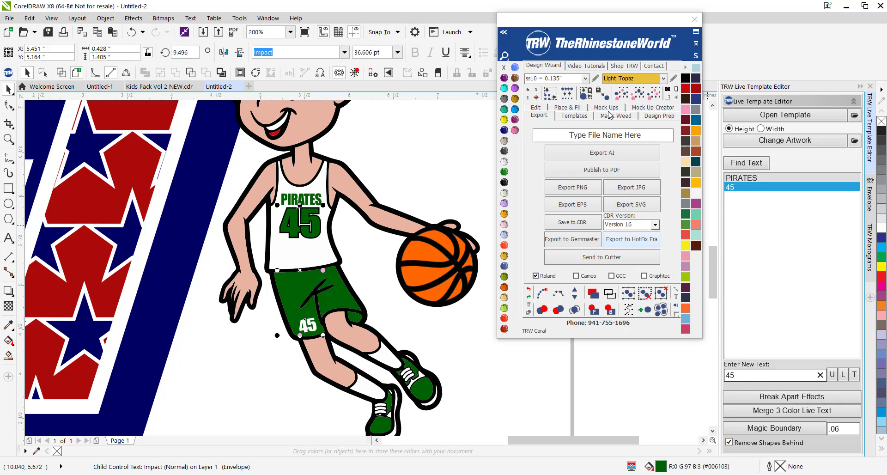
key(Return)
click(434, 169)
scroll(367, 256, down, 3)
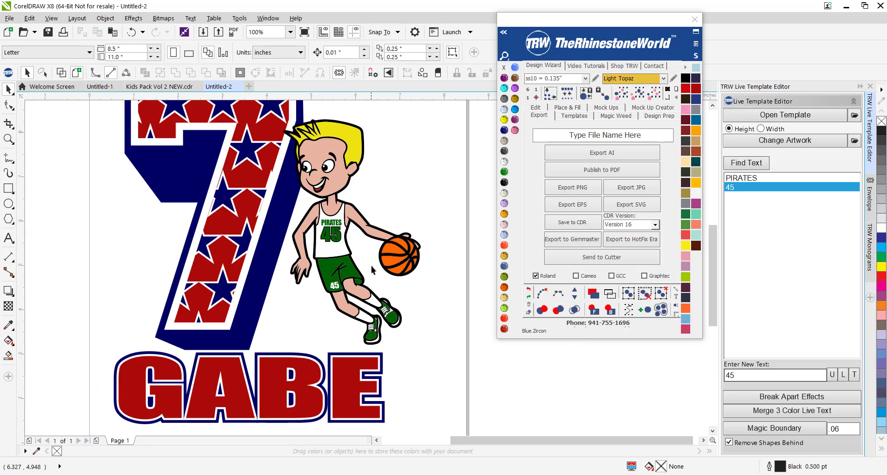
scroll(351, 231, up, 1)
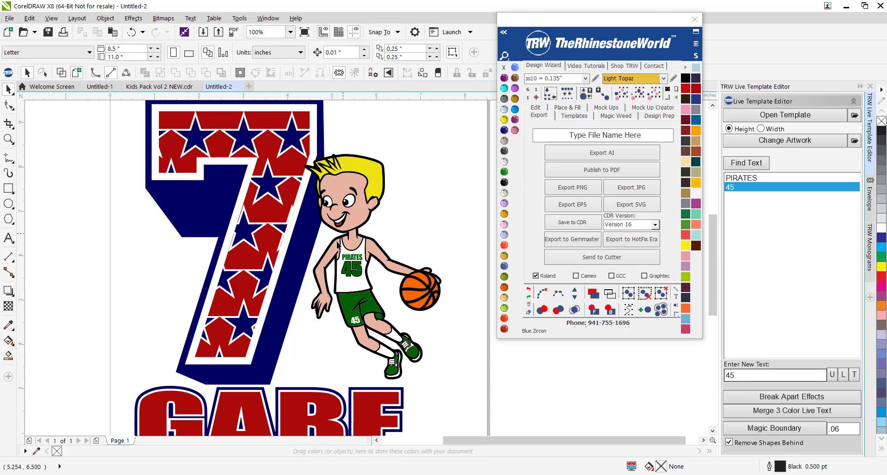
scroll(336, 247, down, 1)
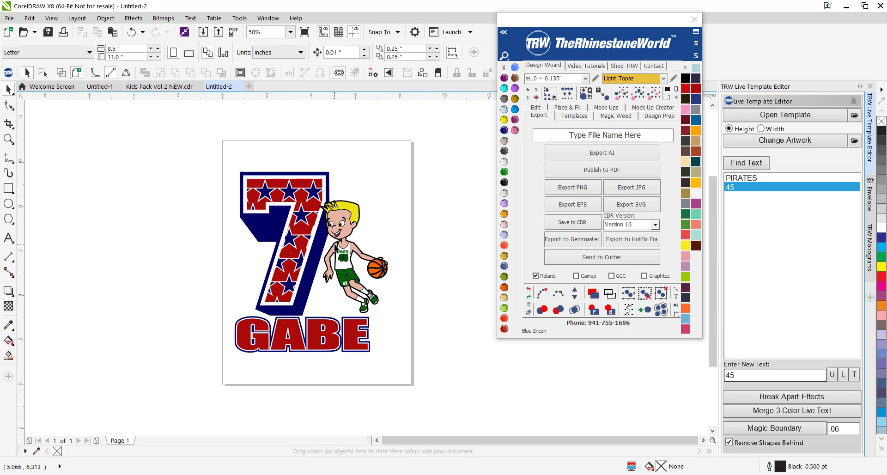
click(170, 89)
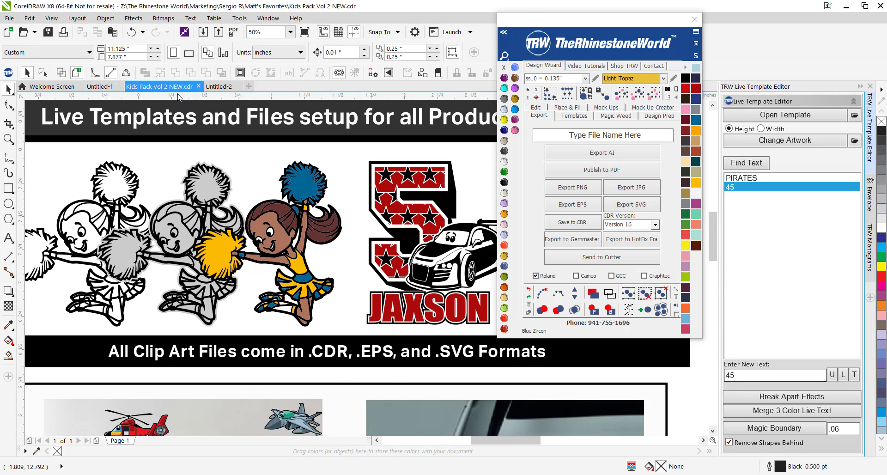
scroll(291, 293, down, 1)
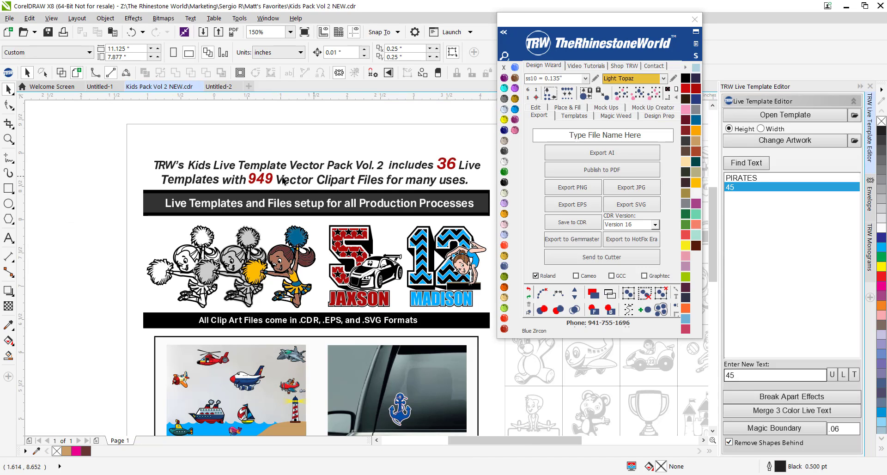
scroll(342, 229, down, 1)
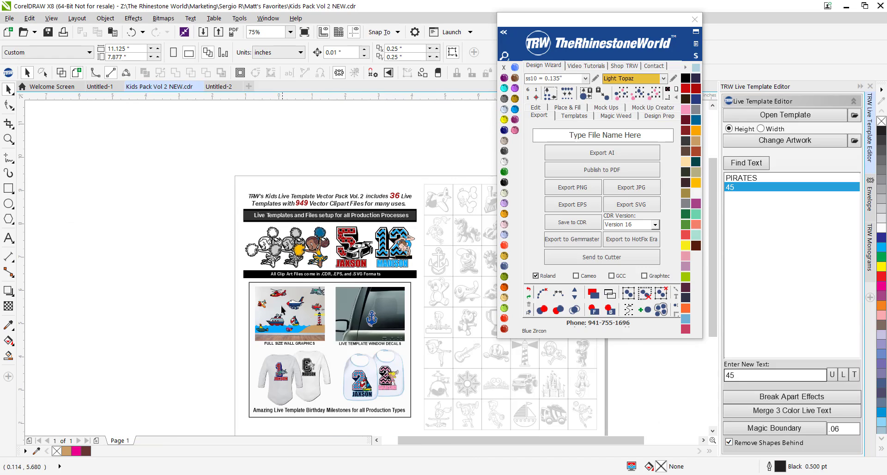
scroll(281, 306, up, 1)
scroll(315, 303, up, 1)
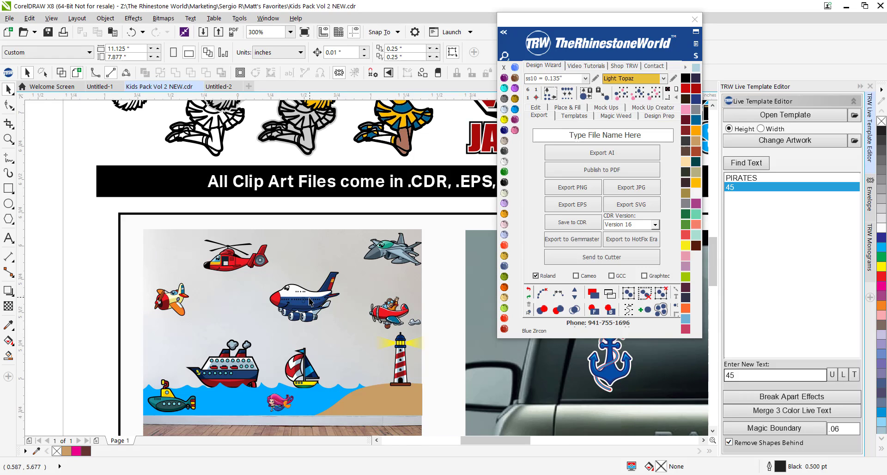
scroll(314, 297, down, 3)
scroll(305, 367, up, 1)
scroll(304, 364, up, 1)
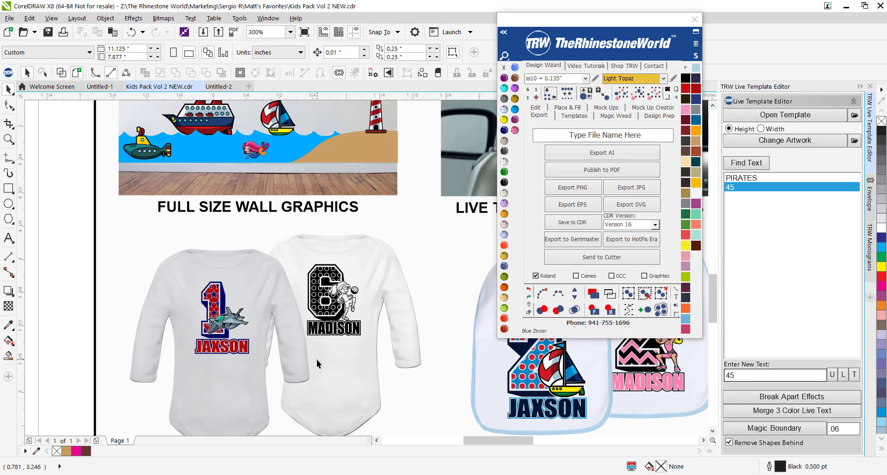
scroll(314, 365, down, 2)
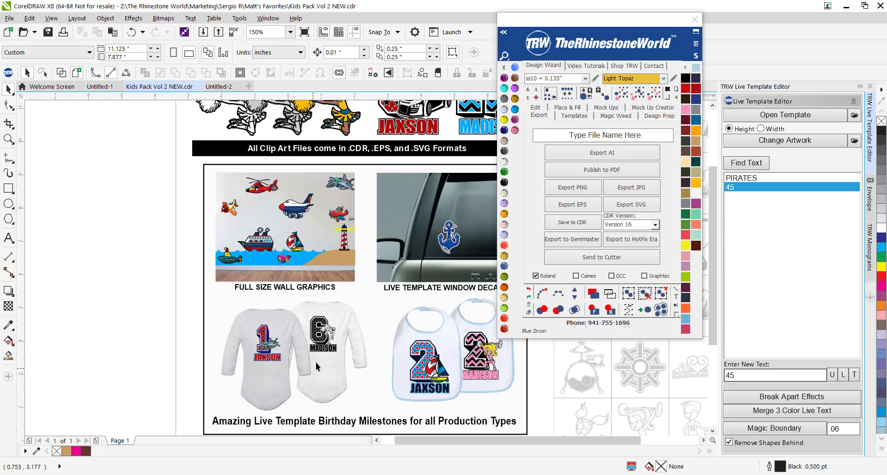
scroll(319, 304, up, 2)
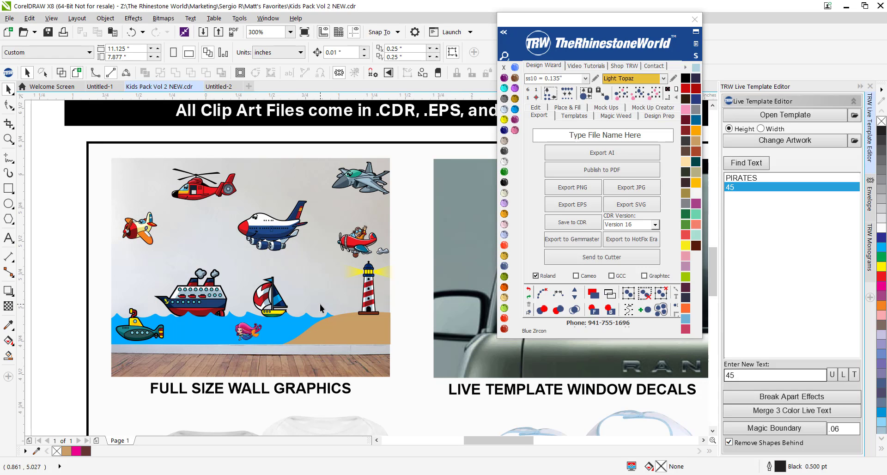
scroll(320, 304, down, 2)
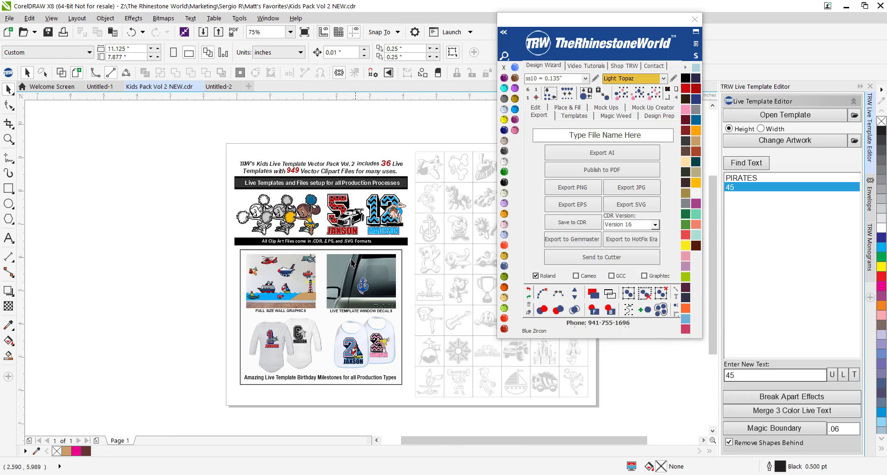
scroll(351, 257, down, 1)
scroll(381, 251, up, 1)
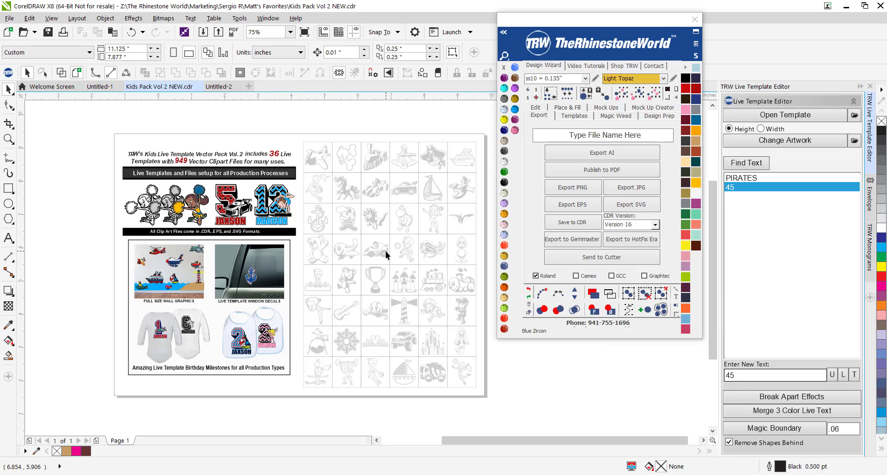
Swap the starred 7 for clip art 0541B, the purple-and-gold 3 from Kids Live Templates Vol. 1.
key(ctrl+Tab)
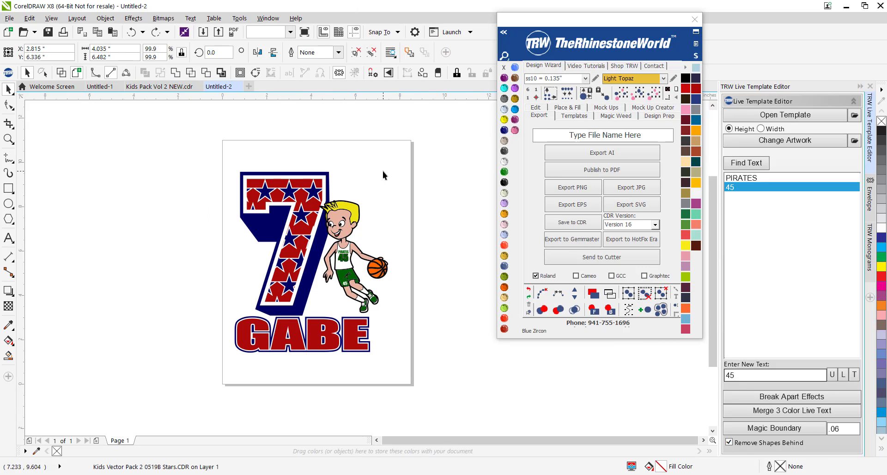
click(382, 171)
click(312, 226)
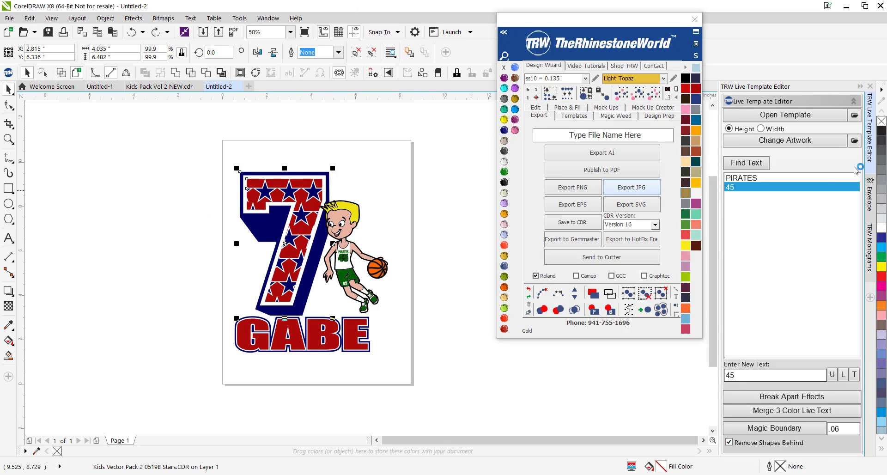
click(805, 144)
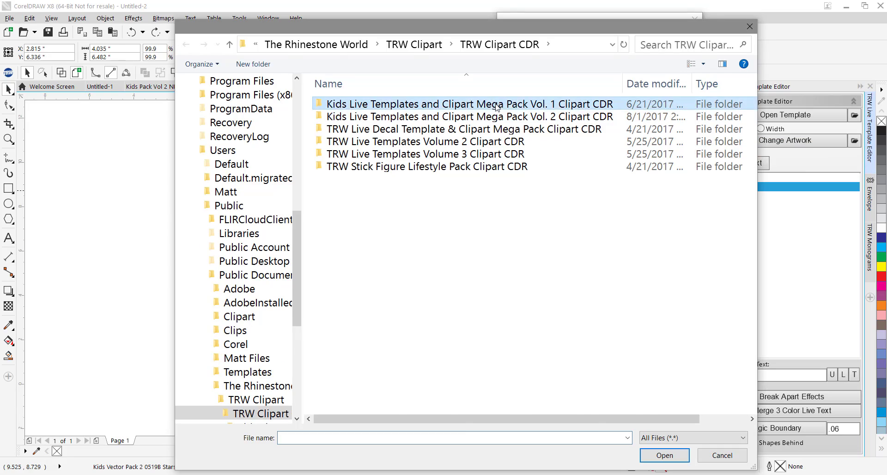
double_click(651, 87)
drag(752, 88, 766, 399)
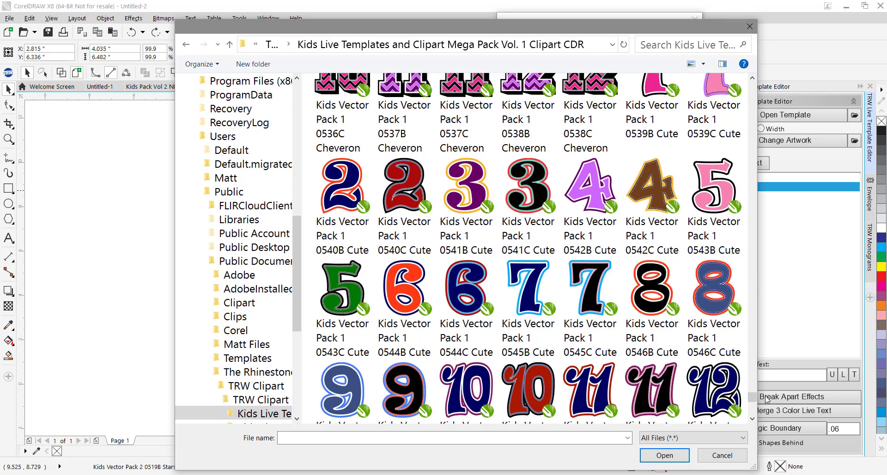
double_click(479, 200)
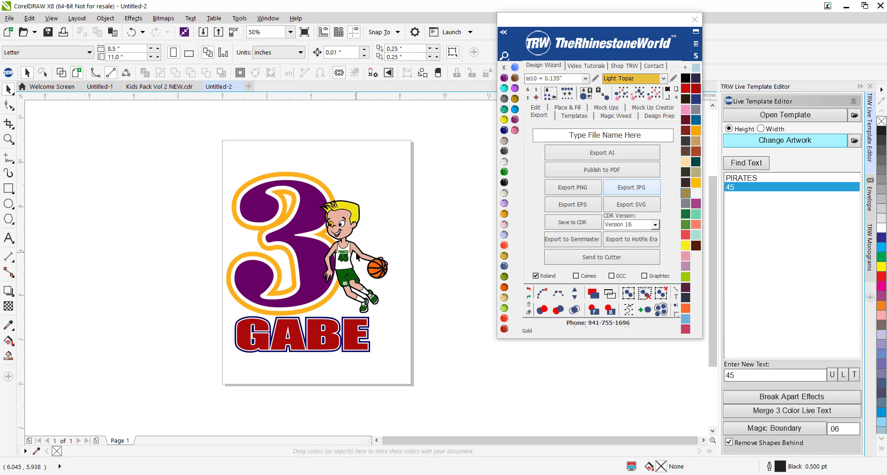
key(F3)
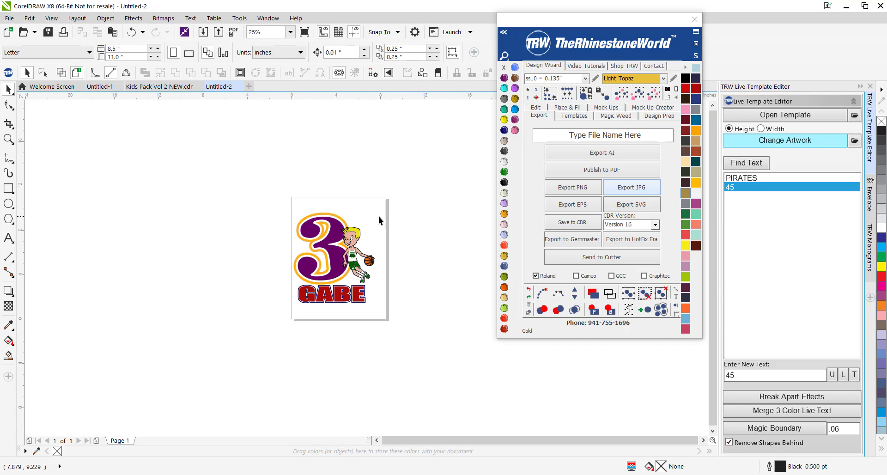